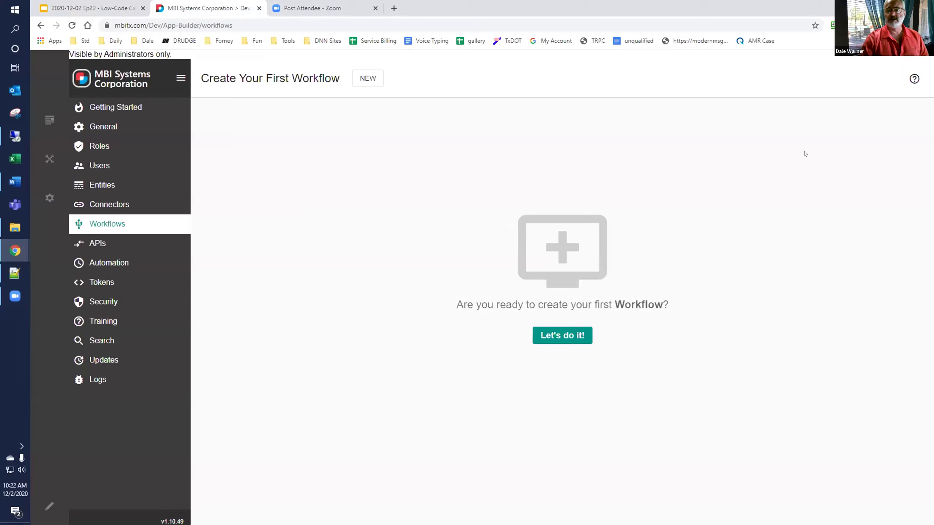
- Create a new workflow and look through the action categories available after its Start event
{"action": "left_click", "coordinate": [368, 78]}
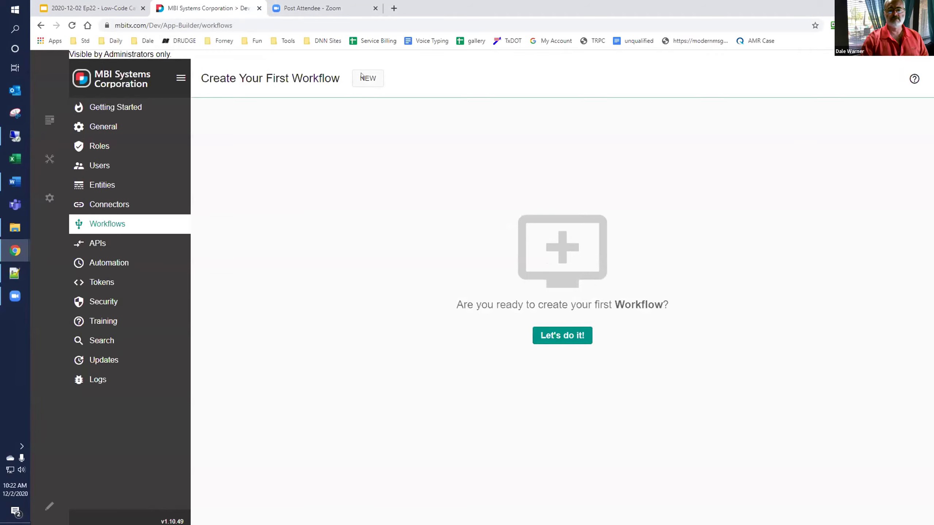
{"action": "left_click", "coordinate": [283, 181]}
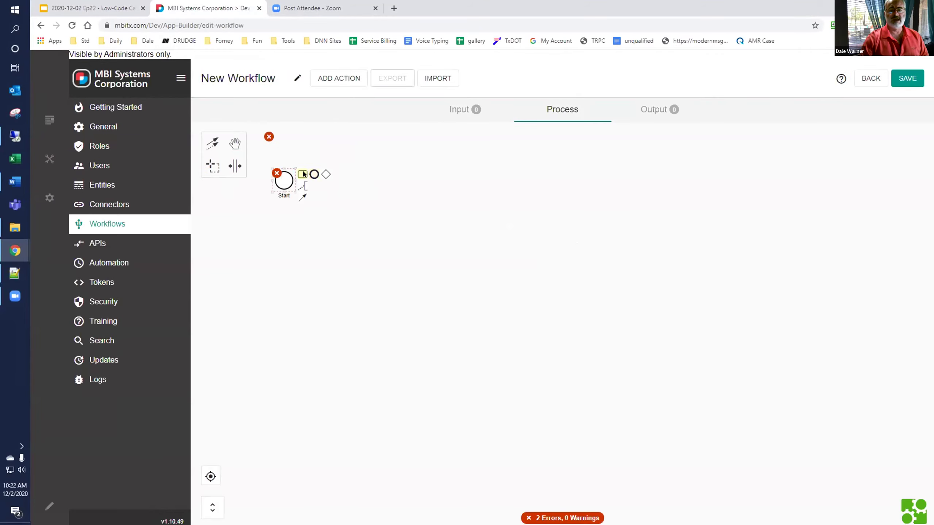
{"action": "left_click", "coordinate": [302, 174]}
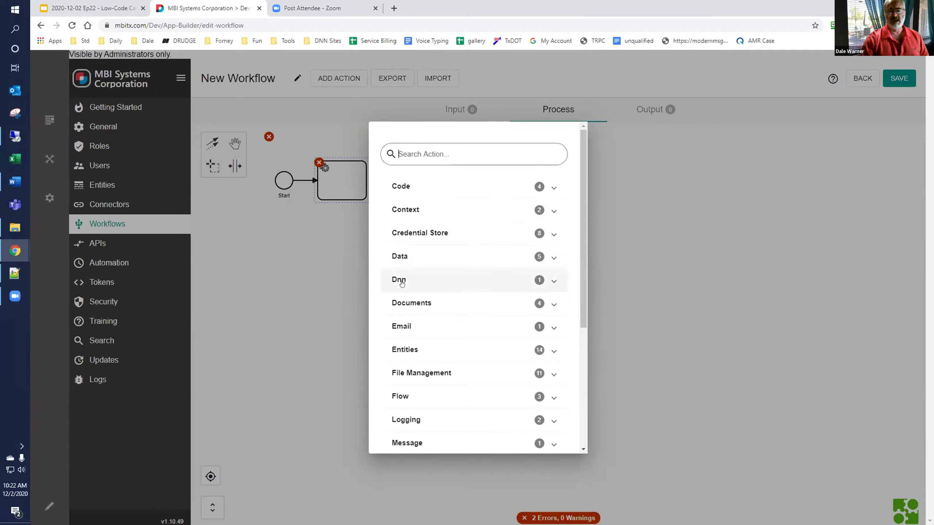
{"action": "scroll", "coordinate": [425, 294], "scroll_direction": "down", "scroll_amount": 3}
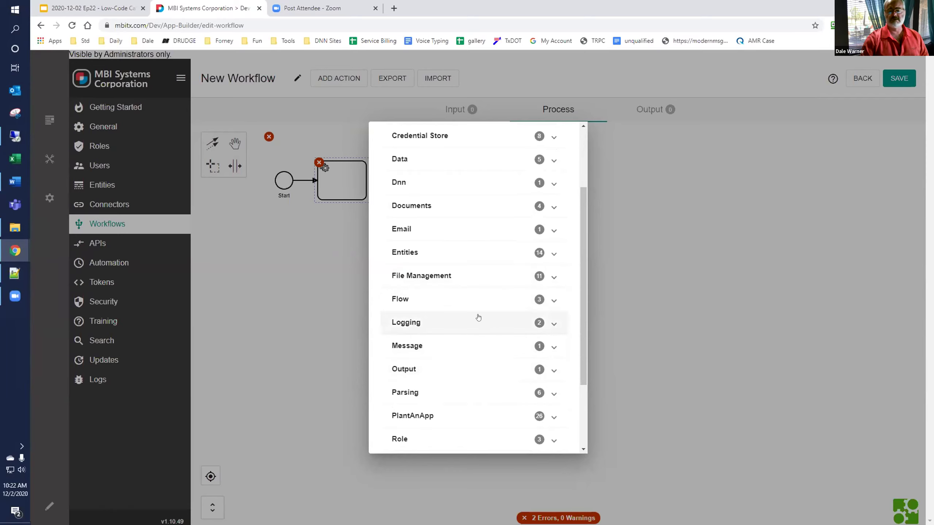
{"action": "left_click", "coordinate": [703, 299]}
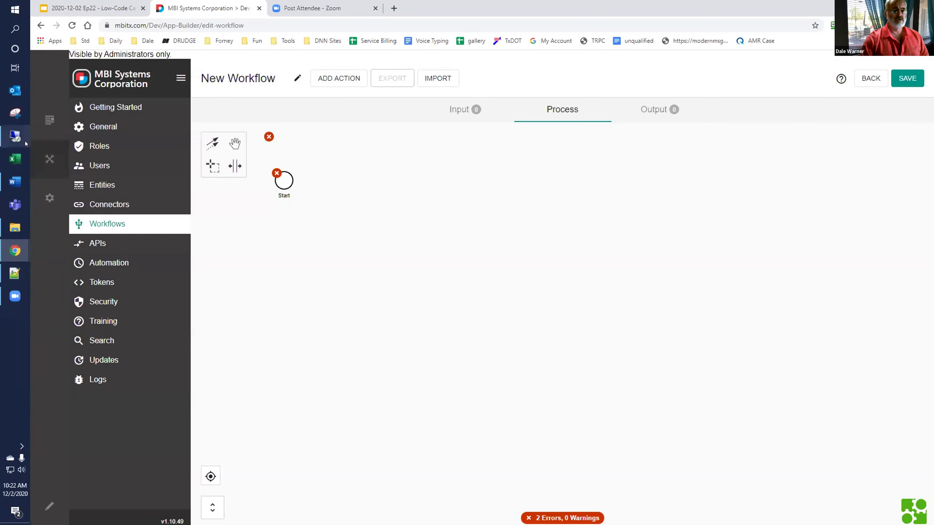
- Switch to the DEV System remote desktop session and launch Visual Studio Express 2013 for Web
{"action": "mouse_move", "coordinate": [19, 141]}
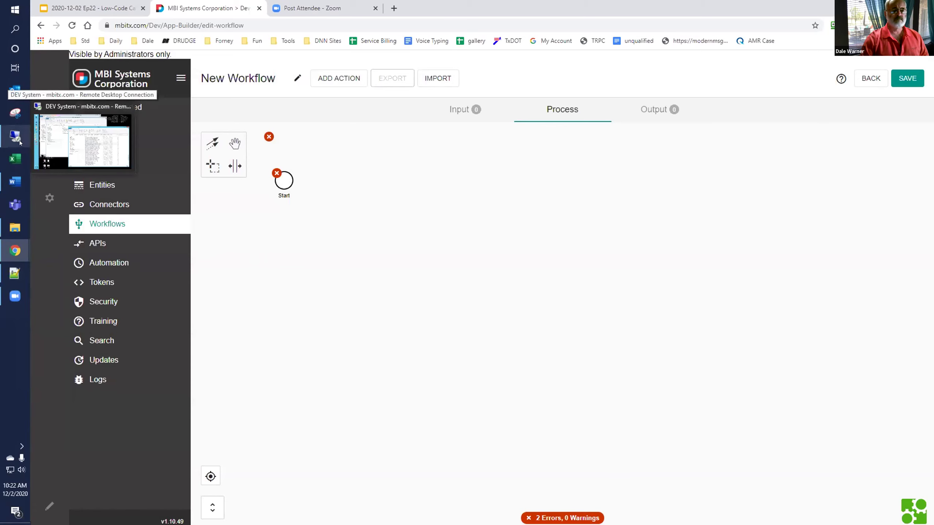
{"action": "left_click", "coordinate": [12, 138]}
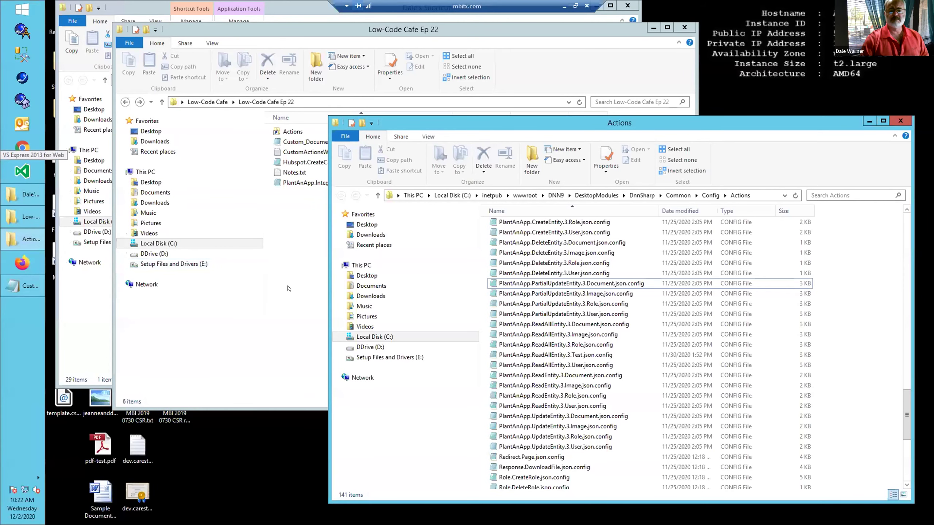
{"action": "left_click", "coordinate": [13, 170]}
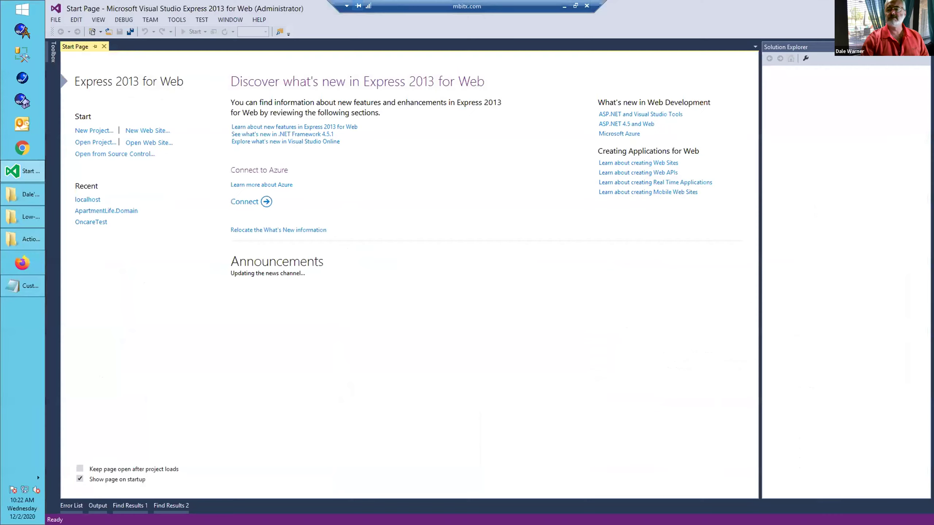
- Look through the action config files in the DnnSharp Common Config Actions folder, picking out Flow.ExecuteActions.json.config
{"action": "key", "text": "alt+Tab"}
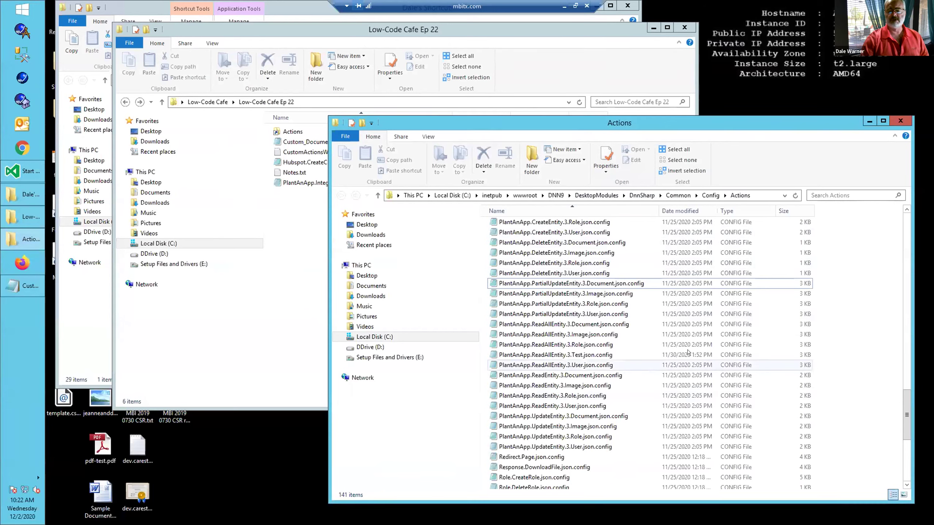
{"action": "left_click_drag", "start_coordinate": [689, 131], "coordinate": [679, 68]}
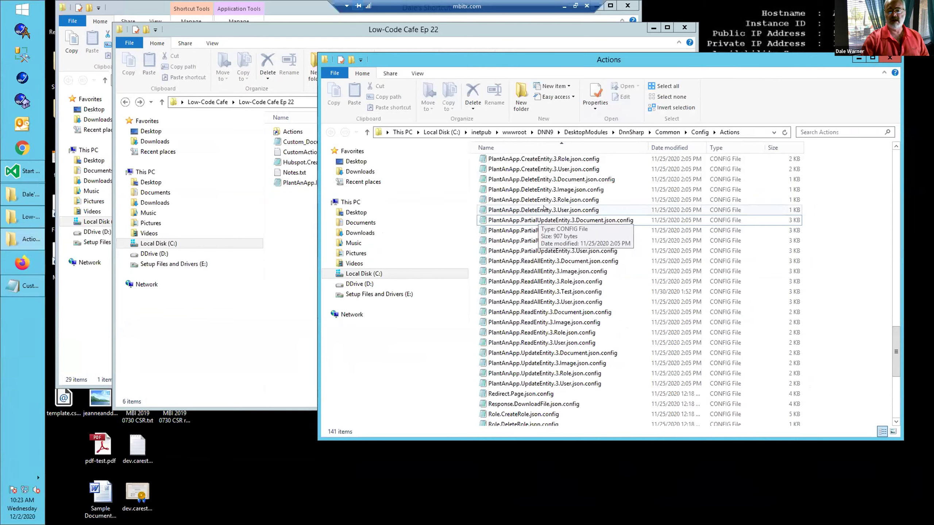
{"action": "scroll", "coordinate": [550, 319], "scroll_direction": "down", "scroll_amount": 2}
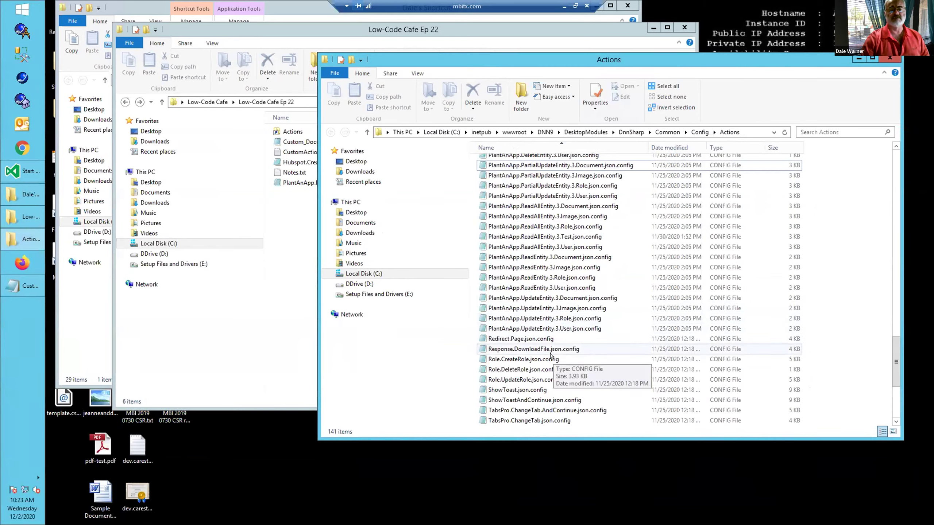
{"action": "scroll", "coordinate": [573, 367], "scroll_direction": "up", "scroll_amount": 3}
{"action": "scroll", "coordinate": [573, 368], "scroll_direction": "up", "scroll_amount": 5}
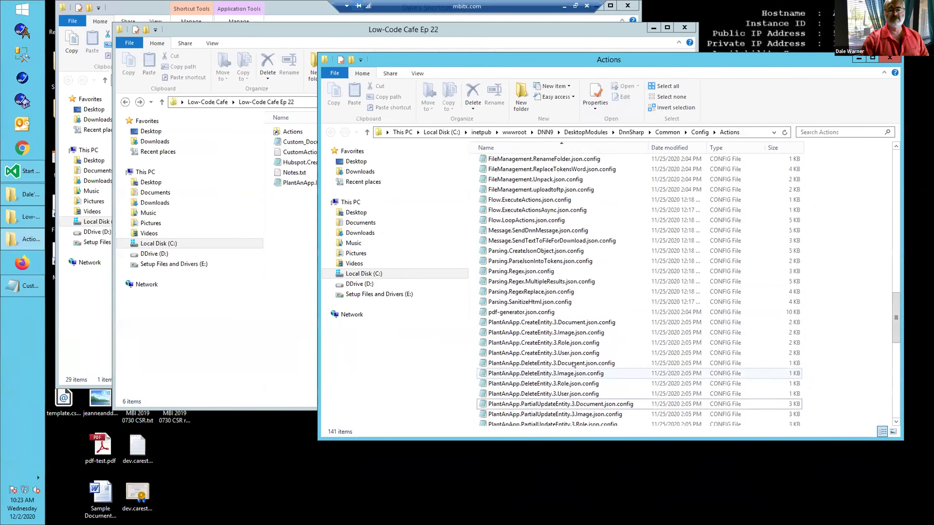
{"action": "left_click", "coordinate": [524, 201]}
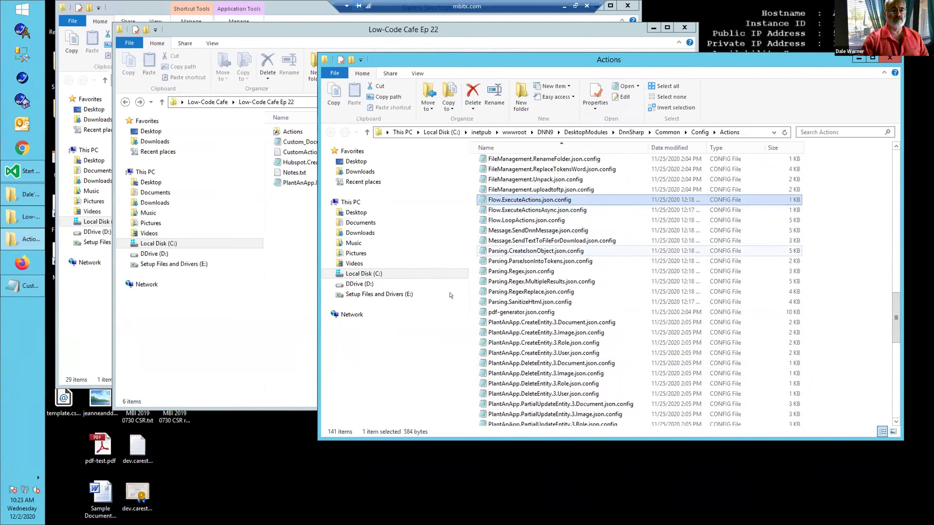
{"action": "scroll", "coordinate": [552, 258], "scroll_direction": "up", "scroll_amount": 1}
- Open the C:\inetpub\wwwroot\DNN9\DesktopModules\DnnSharp\Common\Config\Actions folder as a web site in Visual Studio Express
{"action": "left_click", "coordinate": [21, 172]}
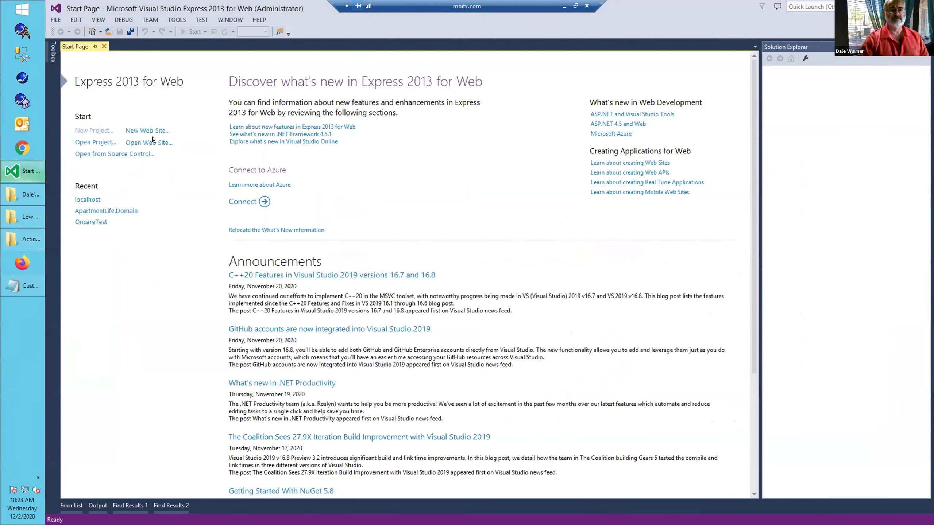
{"action": "left_click", "coordinate": [153, 143]}
{"action": "left_click_drag", "start_coordinate": [439, 379], "coordinate": [723, 377]}
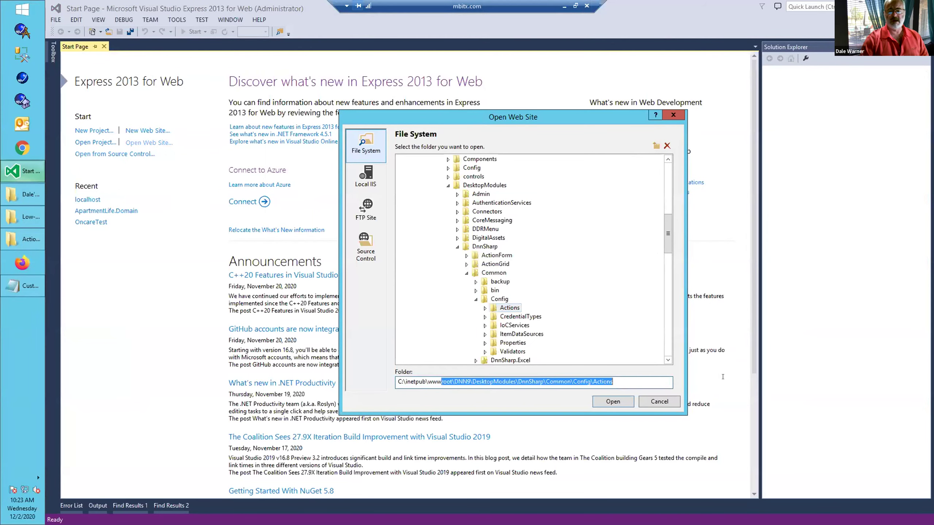
{"action": "left_click", "coordinate": [612, 398]}
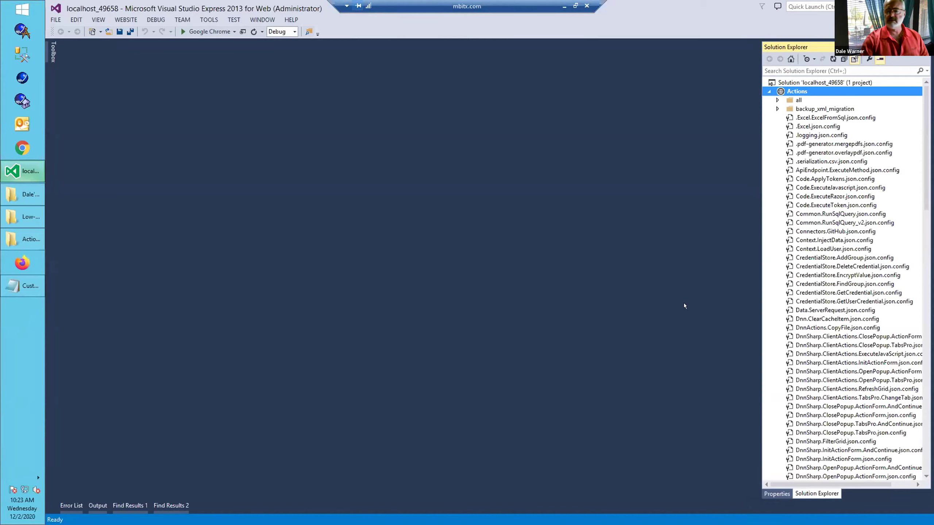
- Open Flow.ExecuteActions.json.config from the Actions project for viewing
{"action": "double_click", "coordinate": [856, 300]}
{"action": "scroll", "coordinate": [855, 296], "scroll_direction": "down", "scroll_amount": 5}
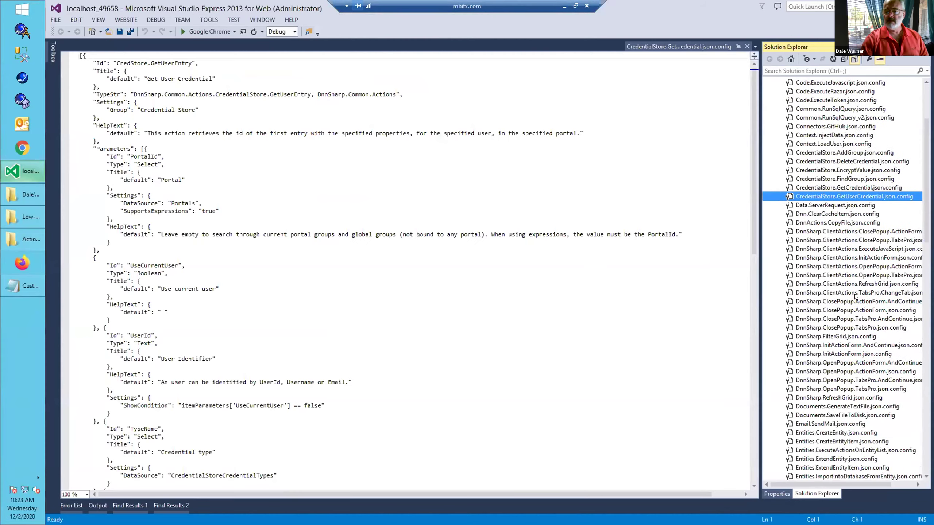
{"action": "left_click", "coordinate": [746, 46]}
{"action": "scroll", "coordinate": [820, 254], "scroll_direction": "down", "scroll_amount": 4}
{"action": "scroll", "coordinate": [808, 267], "scroll_direction": "down", "scroll_amount": 3}
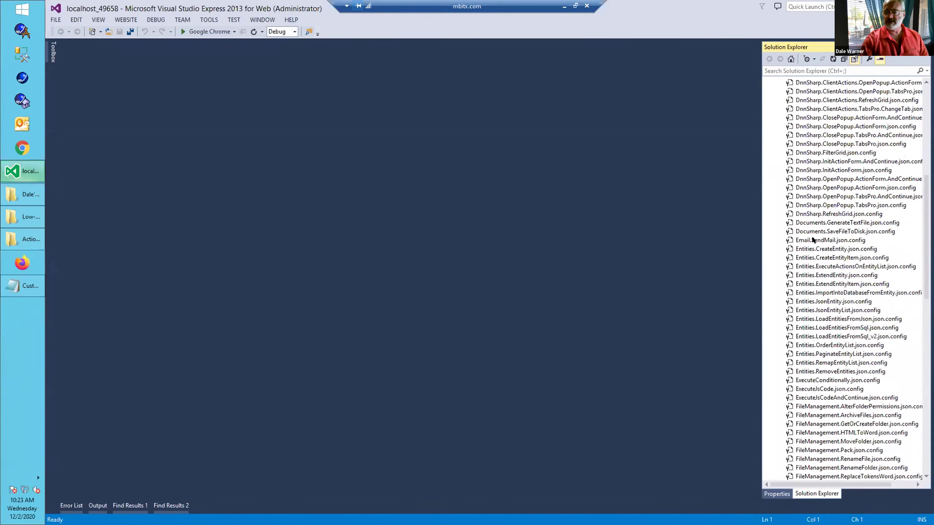
{"action": "scroll", "coordinate": [808, 249], "scroll_direction": "down", "scroll_amount": 4}
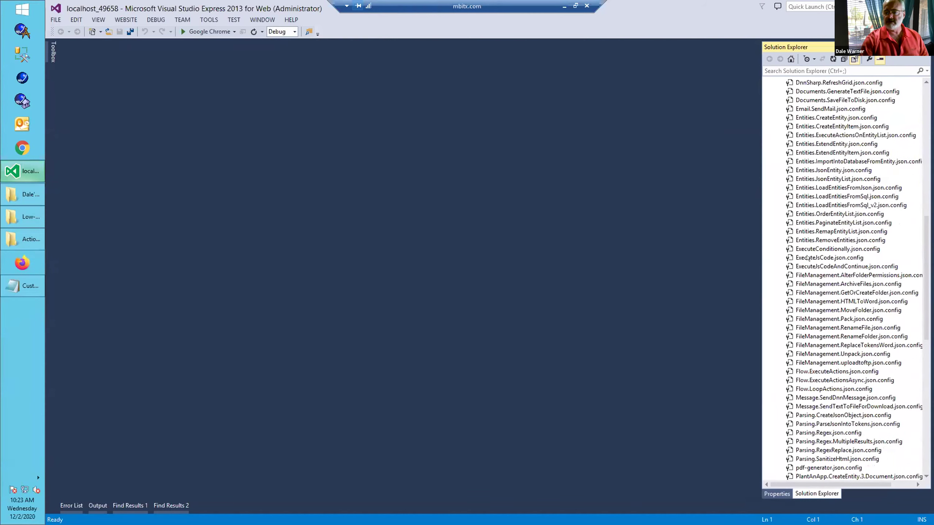
{"action": "double_click", "coordinate": [814, 370]}
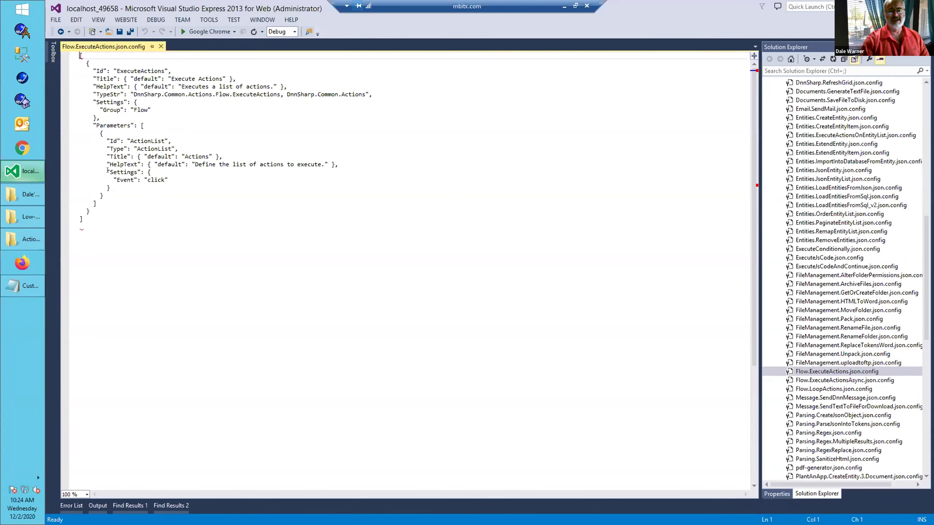
- Return to the new workflow in Chrome and add an Execute Actions action from the Flow group after Start
{"action": "left_click", "coordinate": [564, 7]}
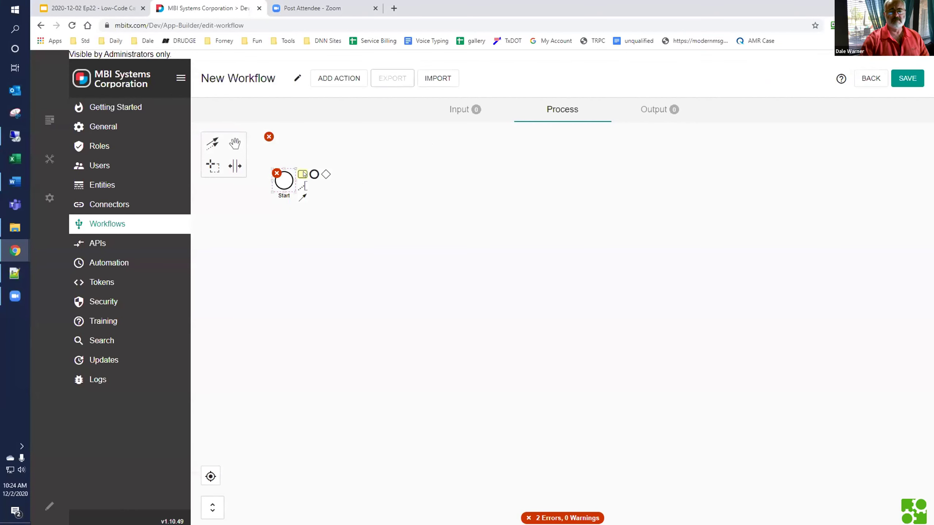
{"action": "left_click", "coordinate": [305, 174]}
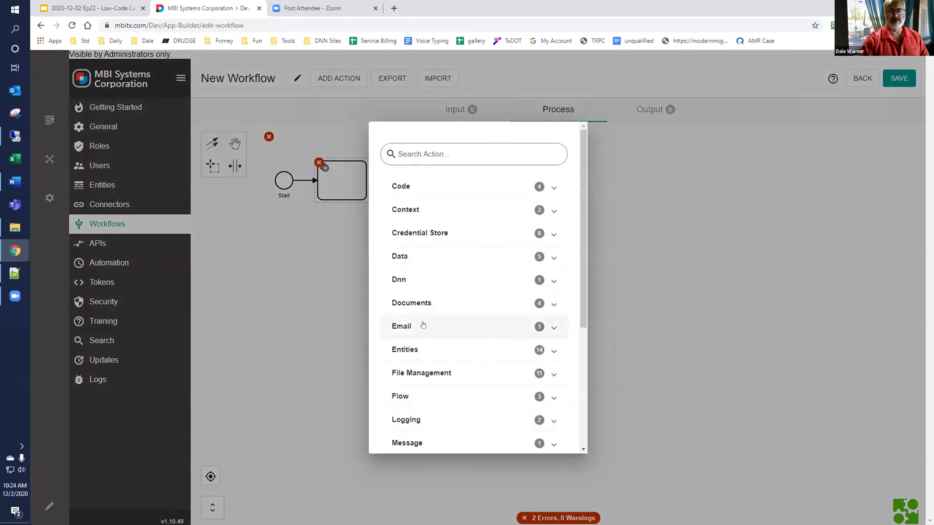
{"action": "scroll", "coordinate": [423, 317], "scroll_direction": "down", "scroll_amount": 2}
{"action": "left_click", "coordinate": [425, 300]}
{"action": "scroll", "coordinate": [423, 279], "scroll_direction": "down", "scroll_amount": 2}
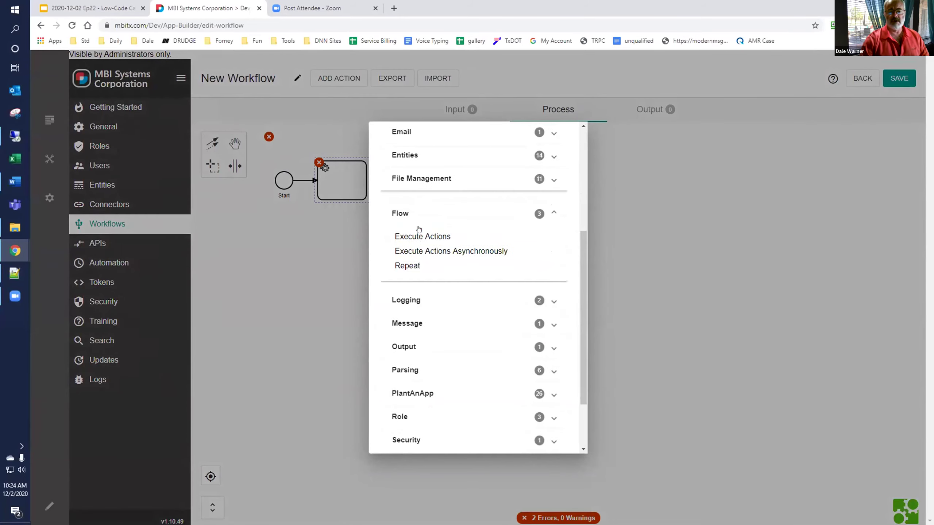
{"action": "left_click", "coordinate": [418, 238]}
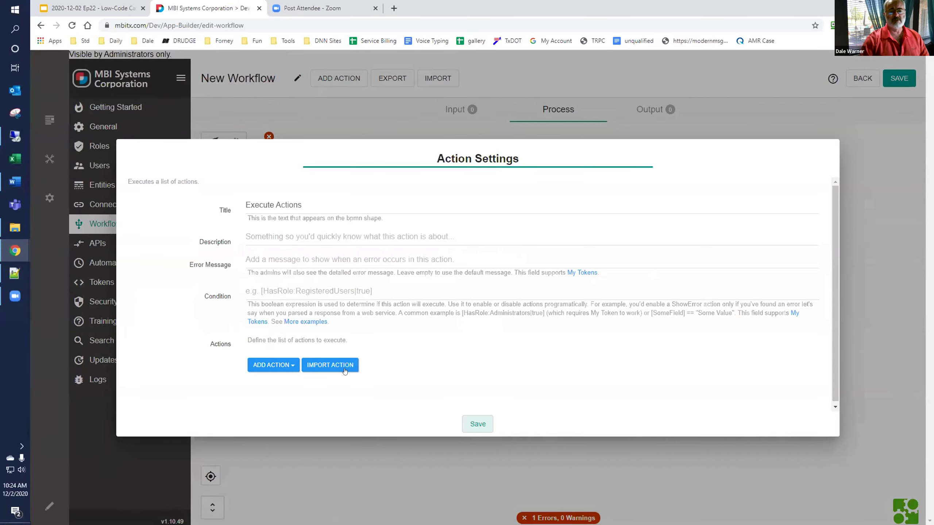
- Switch back to the remote desktop and examine the Parameters block of Flow.ExecuteActions.json.config
{"action": "left_click", "coordinate": [16, 136]}
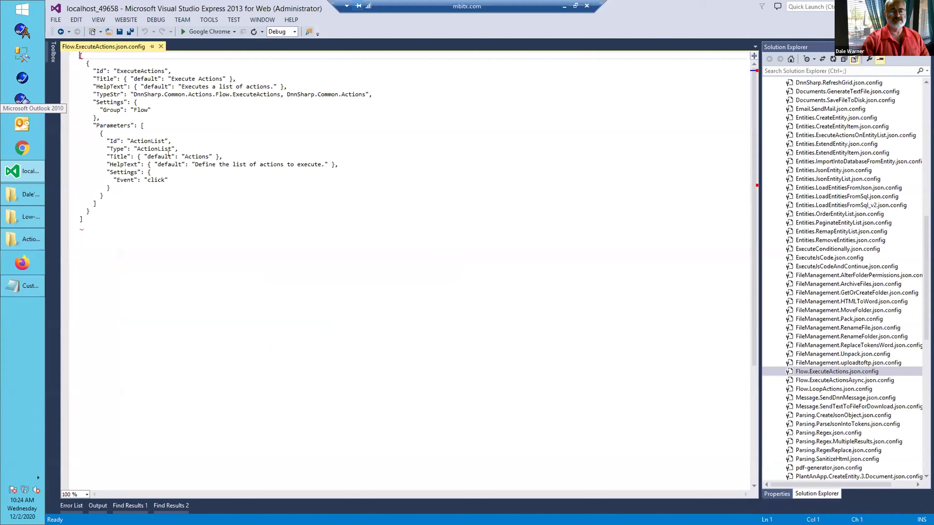
{"action": "left_click_drag", "start_coordinate": [91, 128], "coordinate": [104, 195]}
{"action": "left_click", "coordinate": [183, 213]}
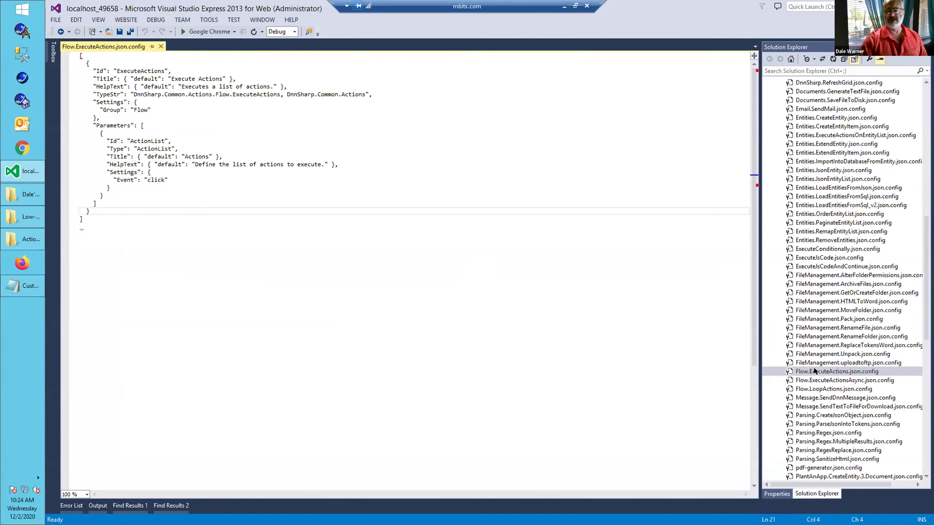
- Duplicate Flow.ExecuteActions.json.config in the Actions project and rename the copy Custom.ExecuteActions.config
{"action": "left_click", "coordinate": [814, 371]}
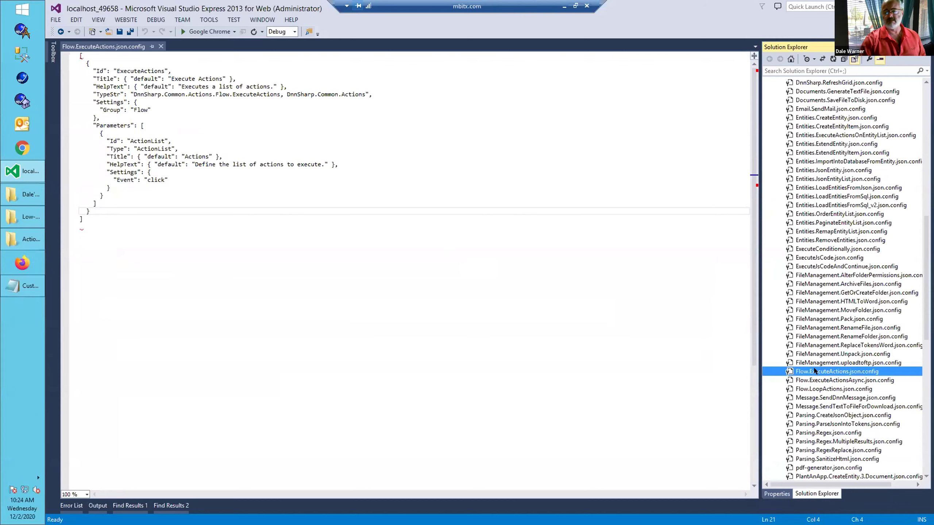
{"action": "key", "text": "ctrl+v"}
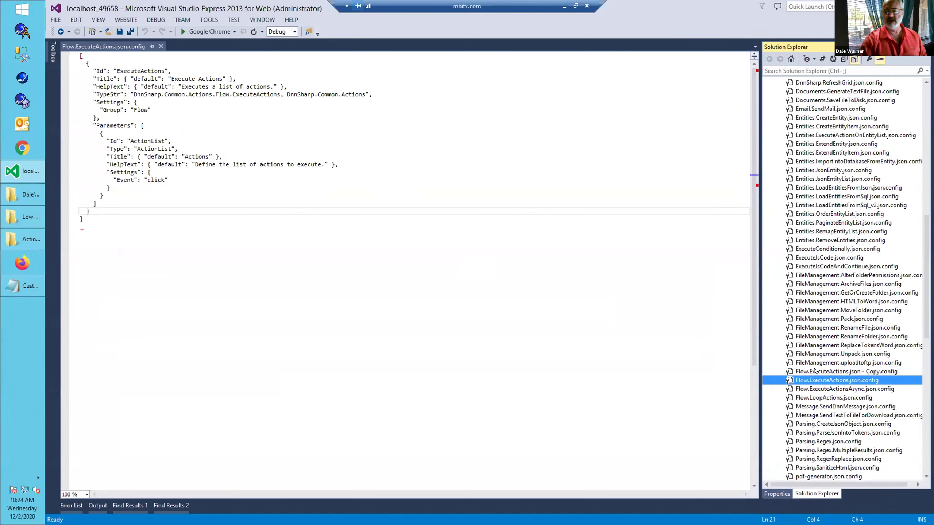
{"action": "left_click", "coordinate": [814, 371]}
{"action": "left_click", "coordinate": [845, 372]}
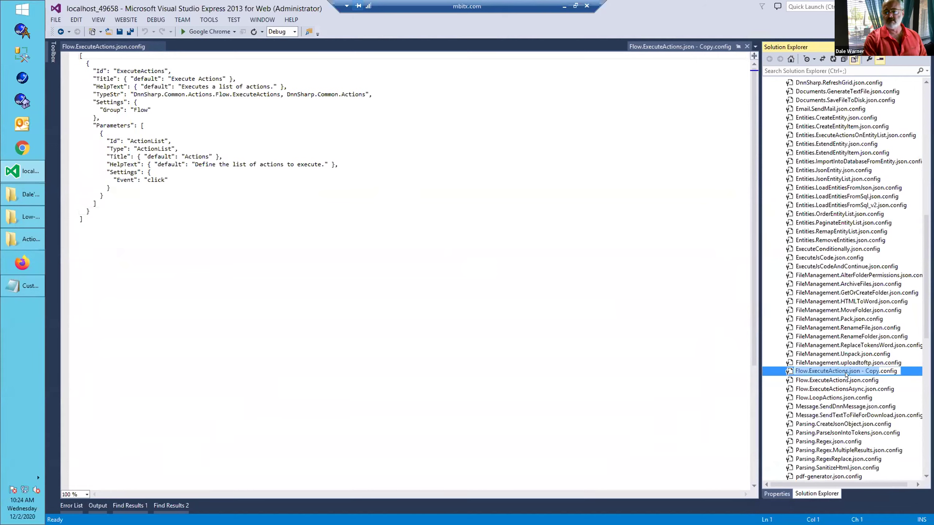
{"action": "type", "text": "Custom"}
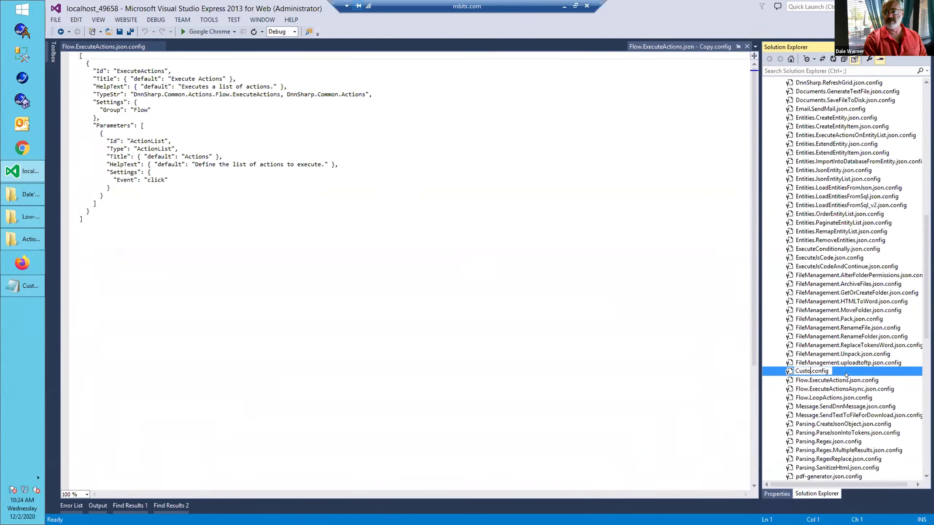
{"action": "type", "text": ".ExecuteActions"}
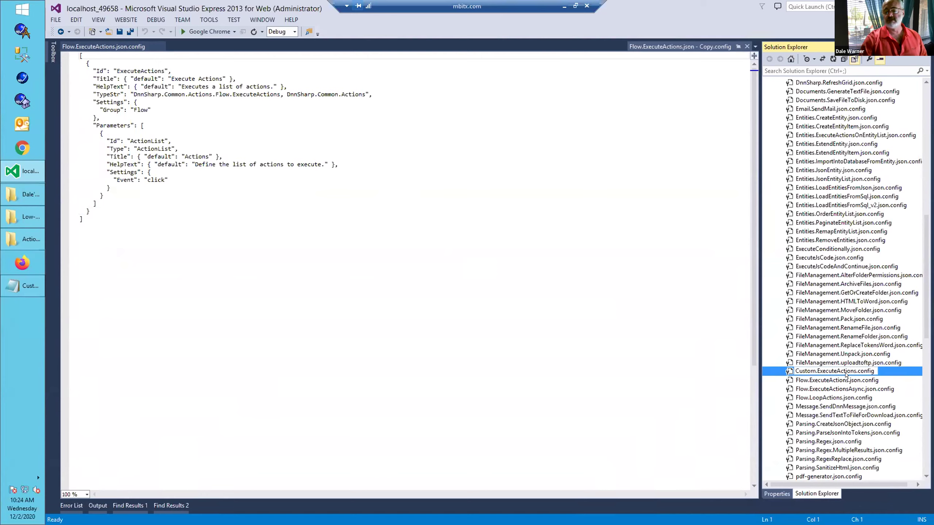
{"action": "left_click", "coordinate": [830, 364]}
- Open Custom.ExecuteActions.config from the Actions project and change the action's Id to CustomExecuteActions
{"action": "scroll", "coordinate": [898, 328], "scroll_direction": "up", "scroll_amount": 6}
{"action": "scroll", "coordinate": [899, 327], "scroll_direction": "up", "scroll_amount": 10}
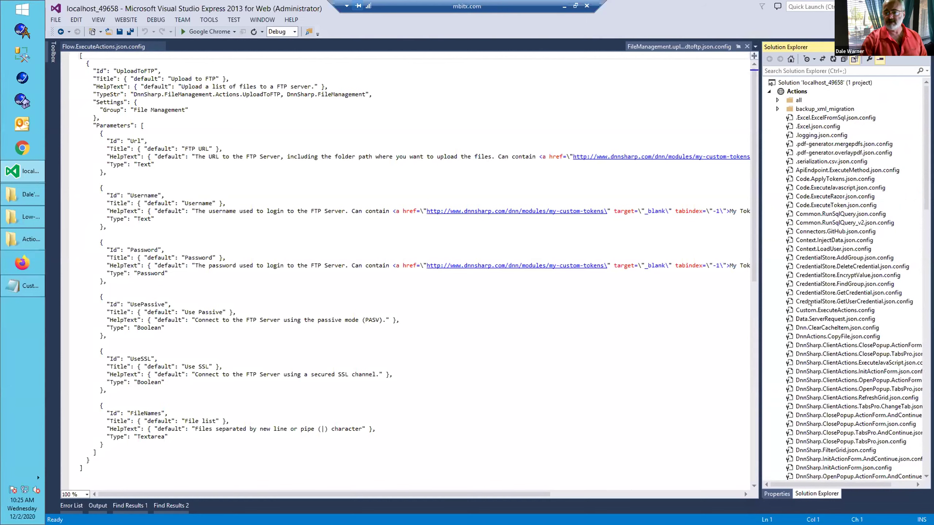
{"action": "double_click", "coordinate": [815, 311]}
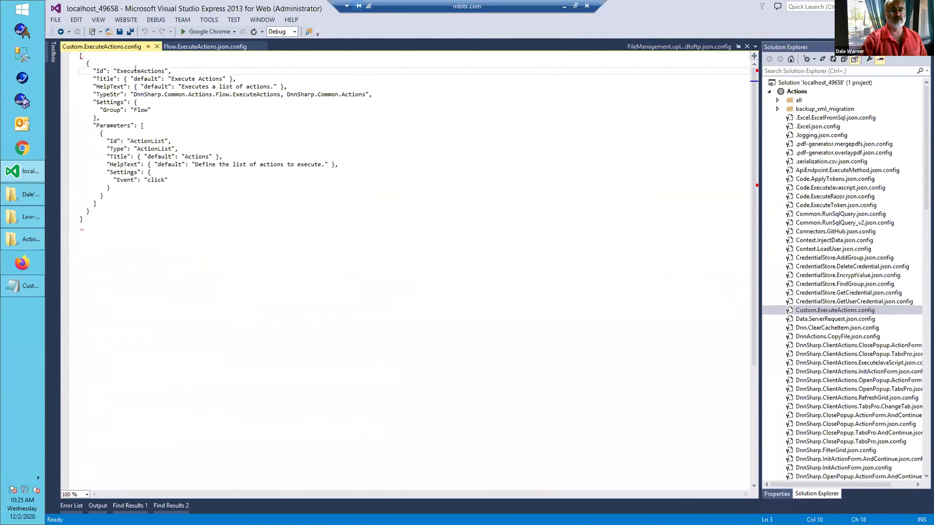
{"action": "double_click", "coordinate": [135, 70]}
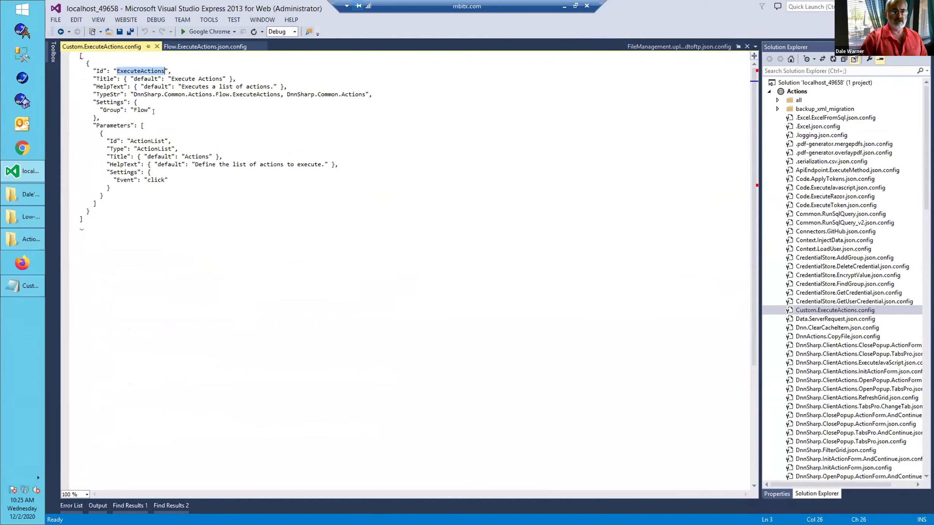
{"action": "key", "text": "Left"}
{"action": "type", "text": "ust"}
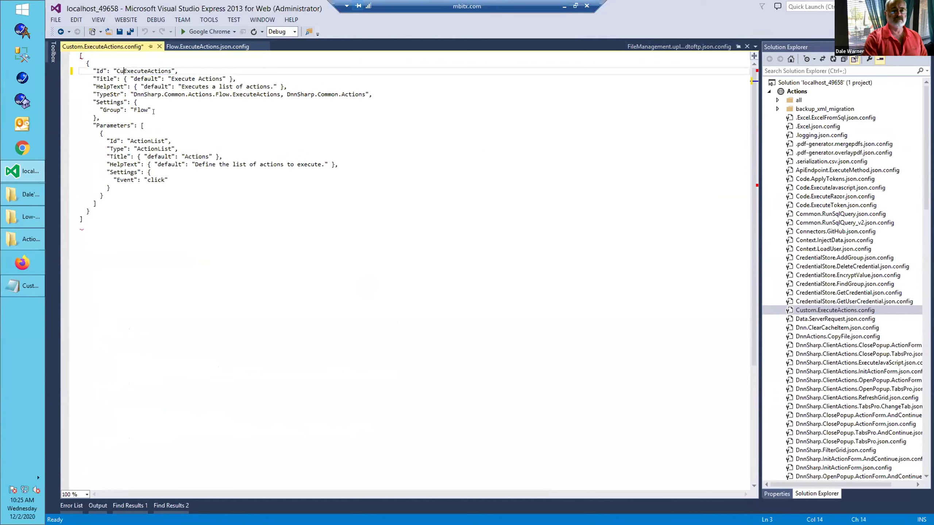
{"action": "type", "text": "om"}
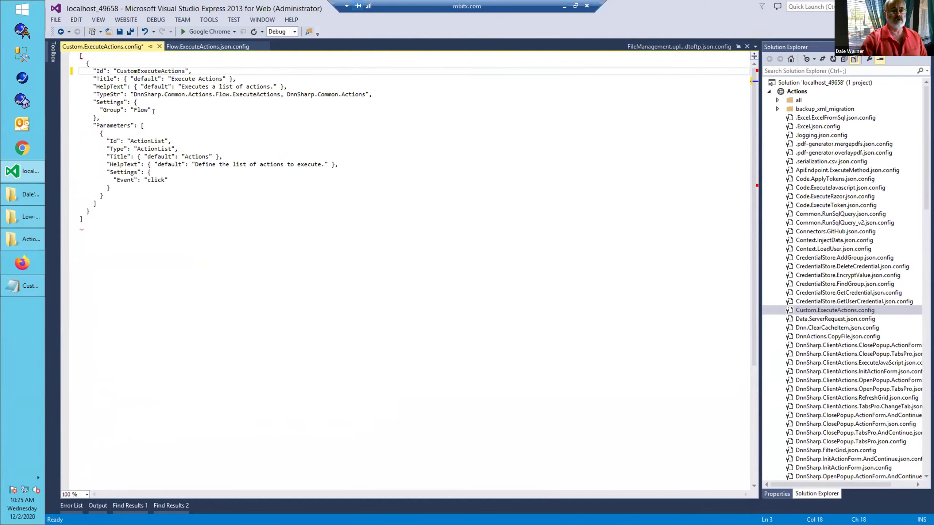
- Set the action's default title to "Execute Actions Includes Documentation"
{"action": "left_click", "coordinate": [220, 76]}
{"action": "type", "text": "w"}
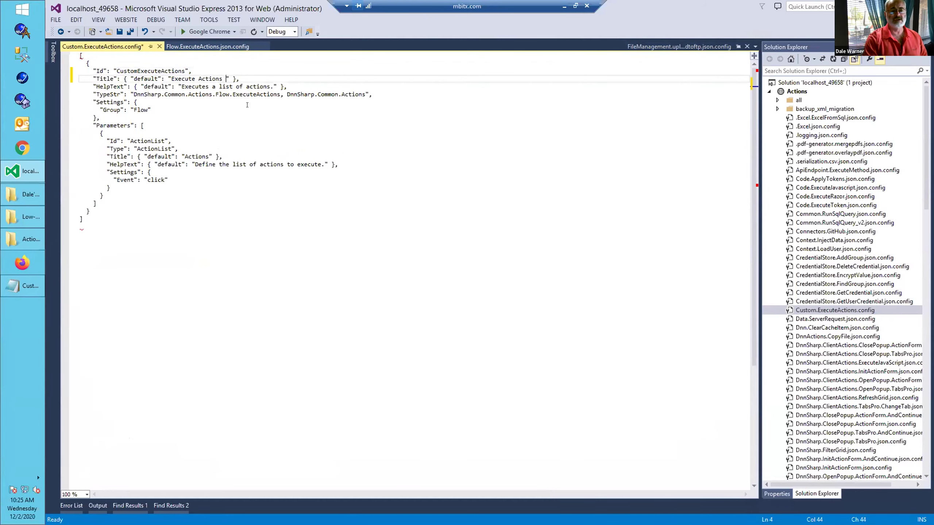
{"action": "key", "text": "BackSpace"}
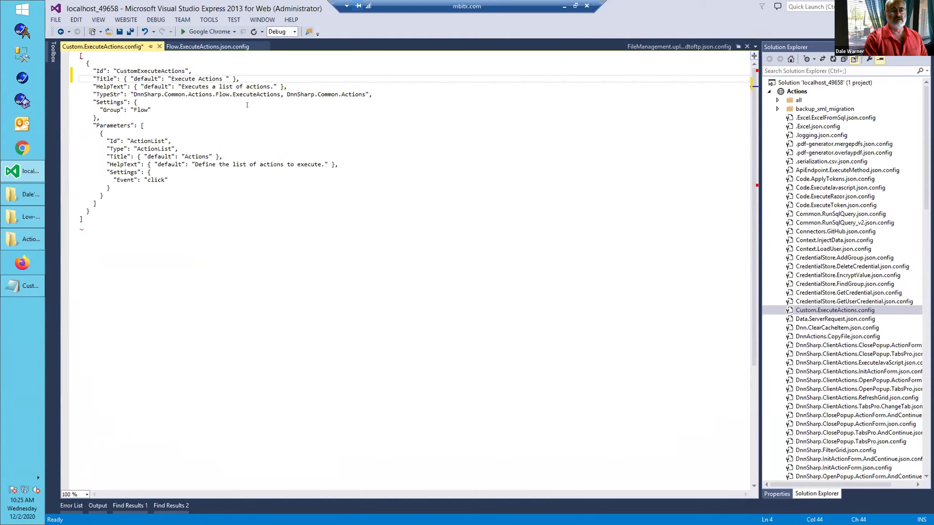
{"action": "type", "text": "Inclu"}
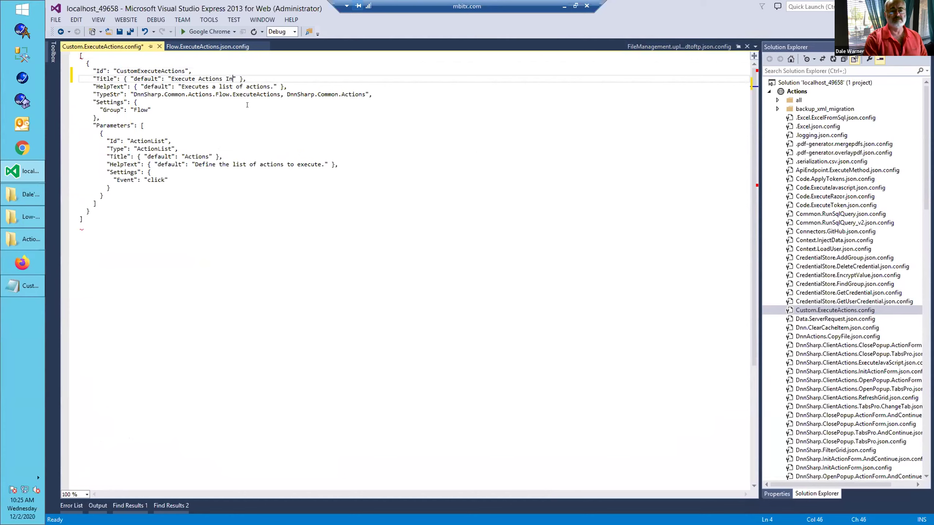
{"action": "type", "text": "des Document"}
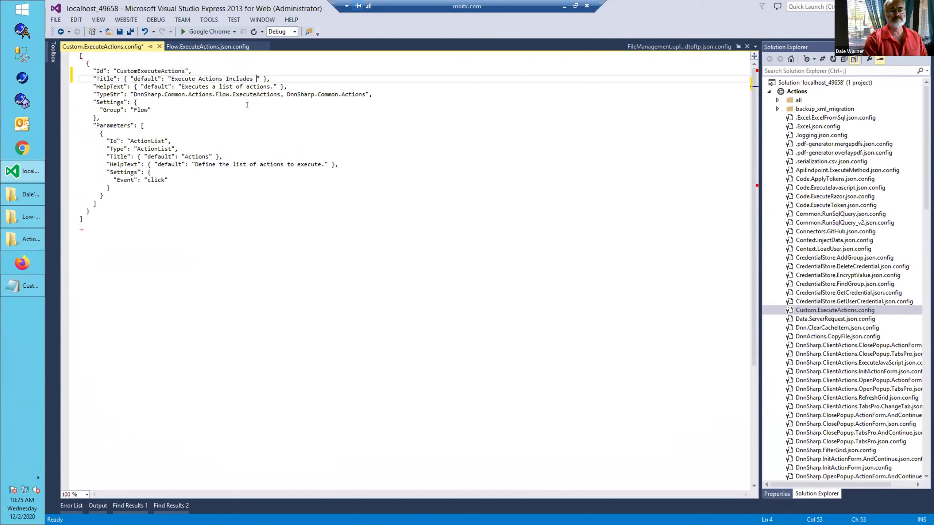
{"action": "type", "text": "ation"}
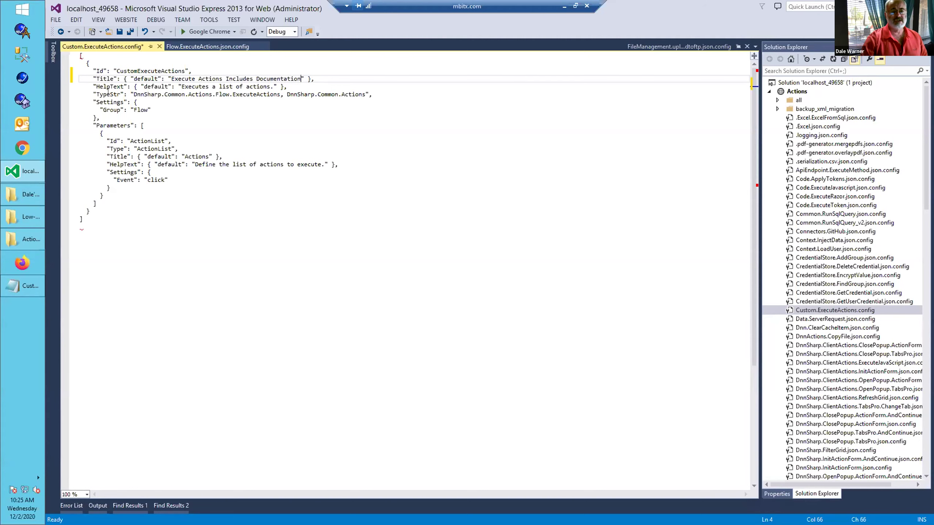
- Keep the TypeStr value as it is and set the action's Group to "Custom"
{"action": "left_click_drag", "start_coordinate": [133, 94], "coordinate": [372, 91]}
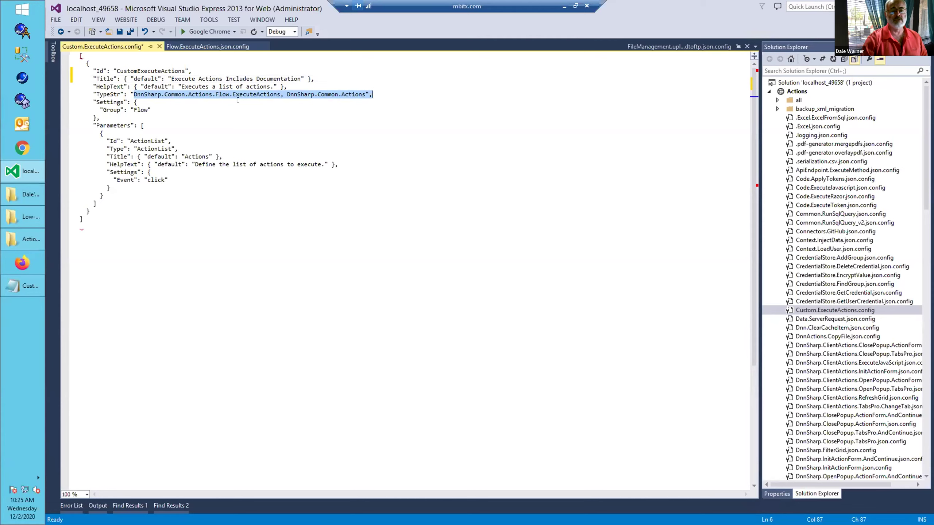
{"action": "double_click", "coordinate": [140, 109]}
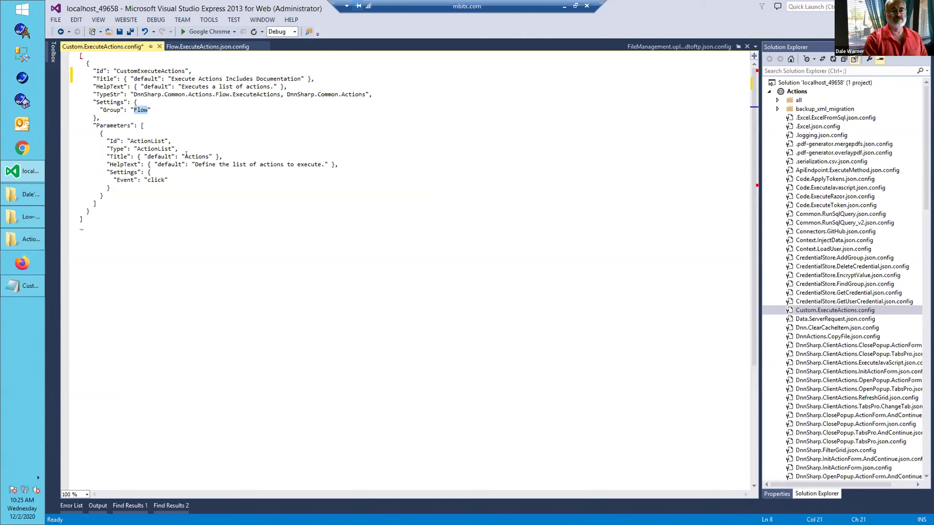
{"action": "type", "text": "Custom"}
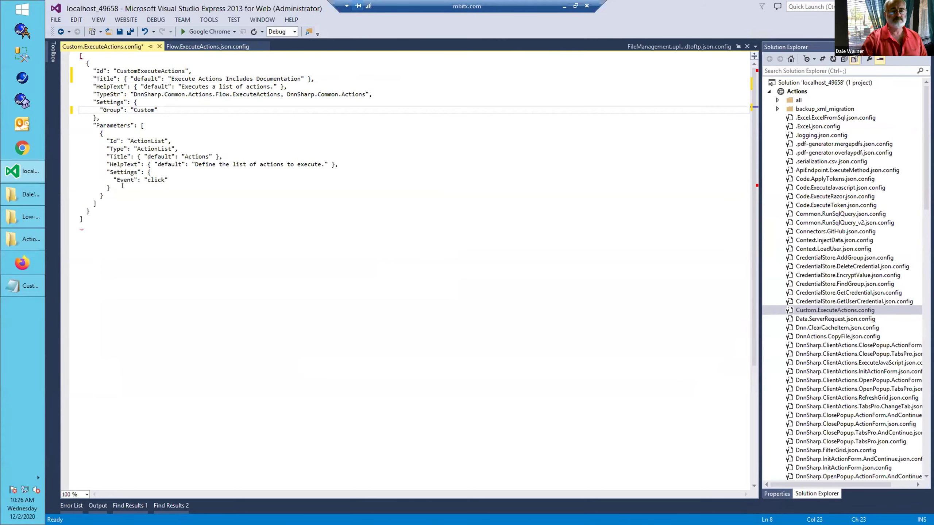
- Insert the RichText Documentation parameter block from CustomActionsWithDocumentation.json.config.txt ahead of the ActionList parameter
{"action": "left_click", "coordinate": [14, 287]}
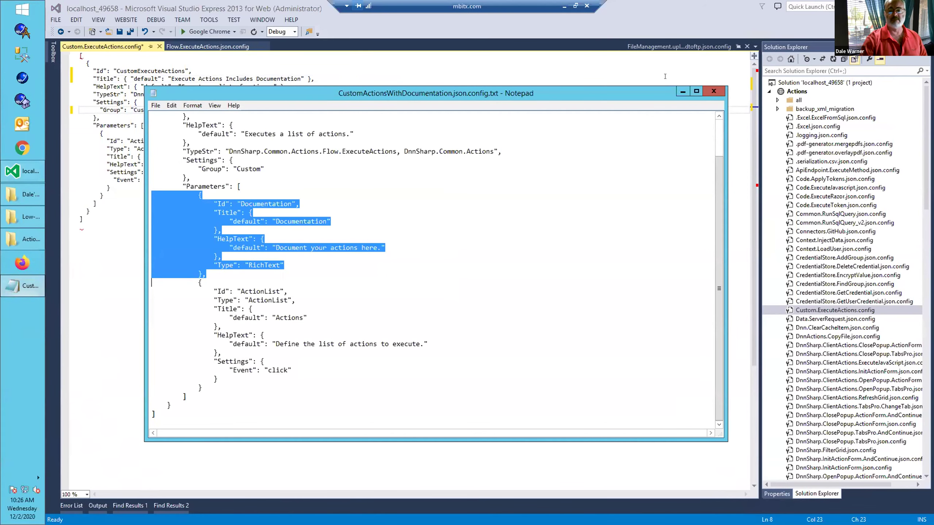
{"action": "left_click", "coordinate": [683, 92]}
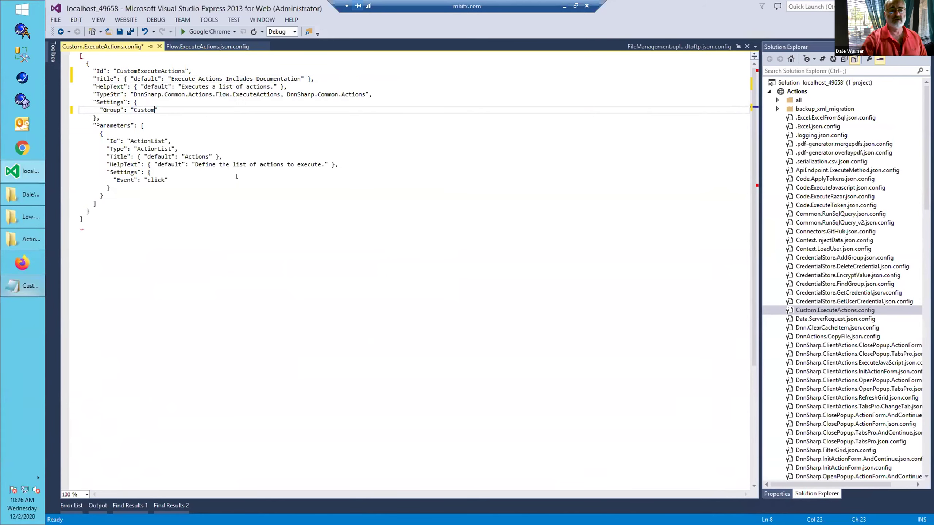
{"action": "left_click", "coordinate": [160, 130]}
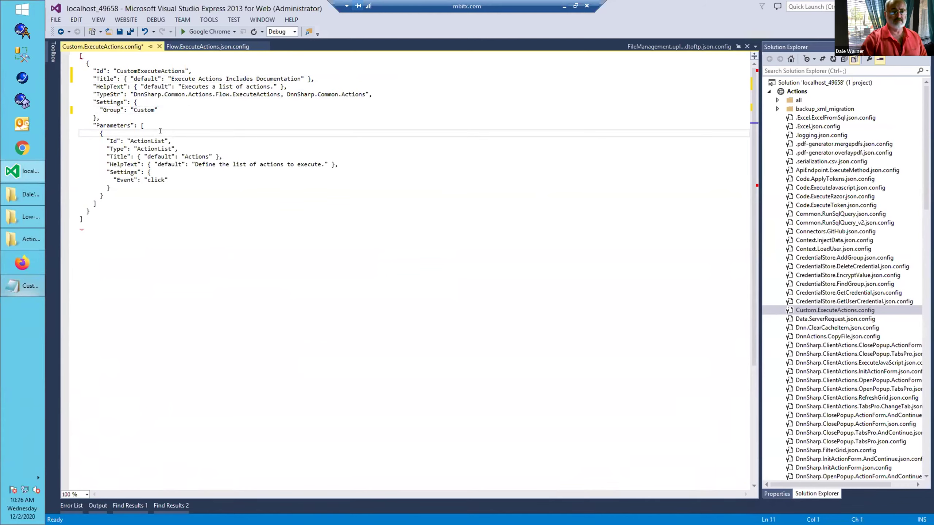
{"action": "type", "text": "{ \"Id\": \"Documentation\", \"Title\": { \"default\": \"Documentation\" }, \"HelpText\": { \"default\": \"Document your actions here.\" }, \"Type\": \"RichText\" },"}
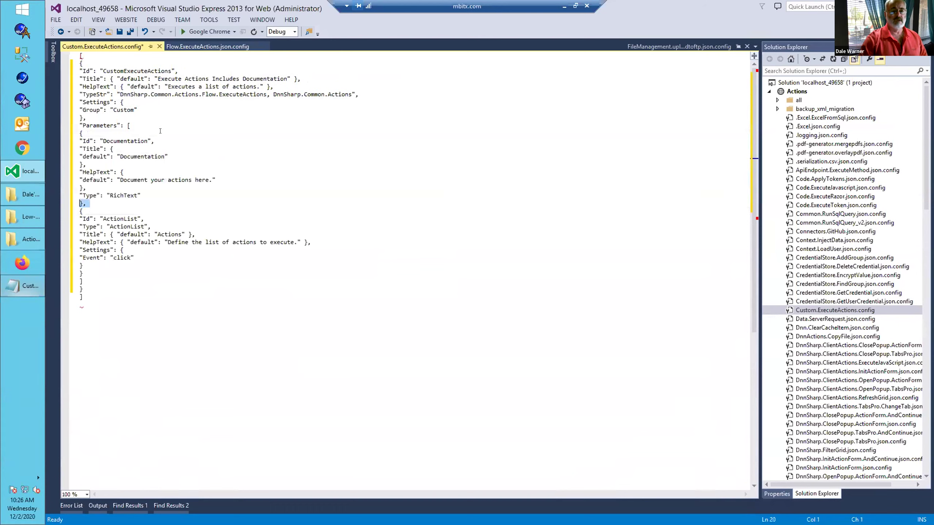
- Select the inserted Documentation parameter block to review it, and save Custom.ExecuteActions.config
{"action": "key", "text": "shift+Up"}
{"action": "key", "text": "shift+Up"}
{"action": "key", "text": "shift+Up"}
{"action": "key", "text": "shift+Up"}
{"action": "key", "text": "shift+Up"}
{"action": "key", "text": "shift+Up"}
{"action": "key", "text": "shift+Up"}
{"action": "key", "text": "shift+Up"}
{"action": "key", "text": "shift+Up"}
{"action": "key", "text": "shift+Up"}
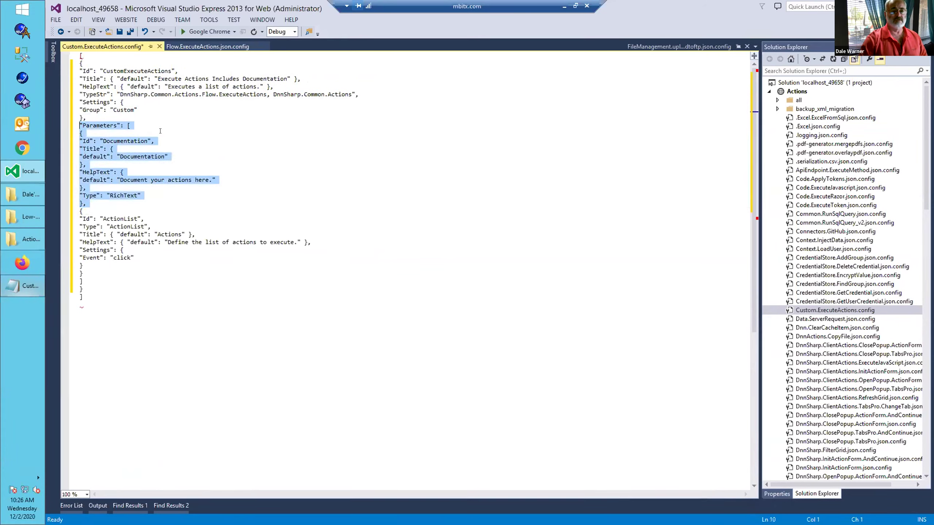
{"action": "key", "text": "shift+Down"}
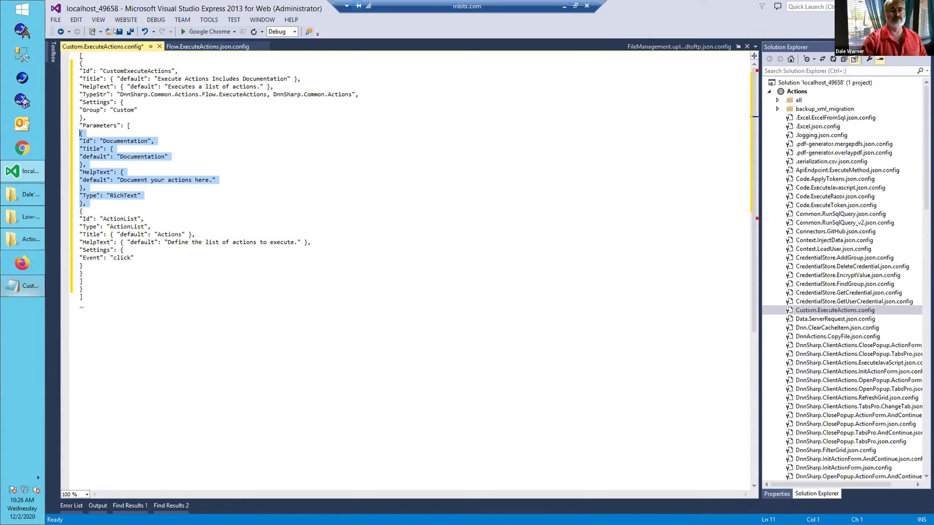
{"action": "left_click", "coordinate": [115, 32]}
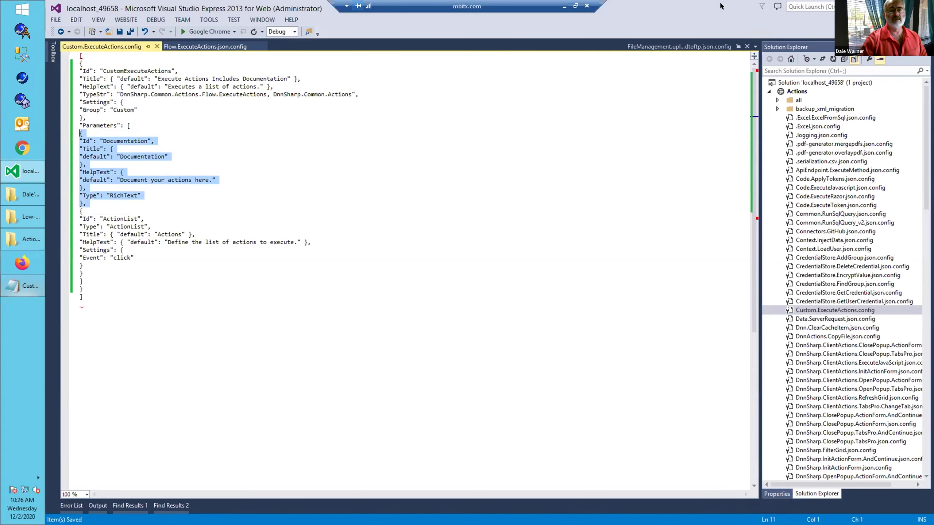
- Return to the workflow in Chrome, clear the site's server cache and reload the workflow page
{"action": "left_click", "coordinate": [563, 5]}
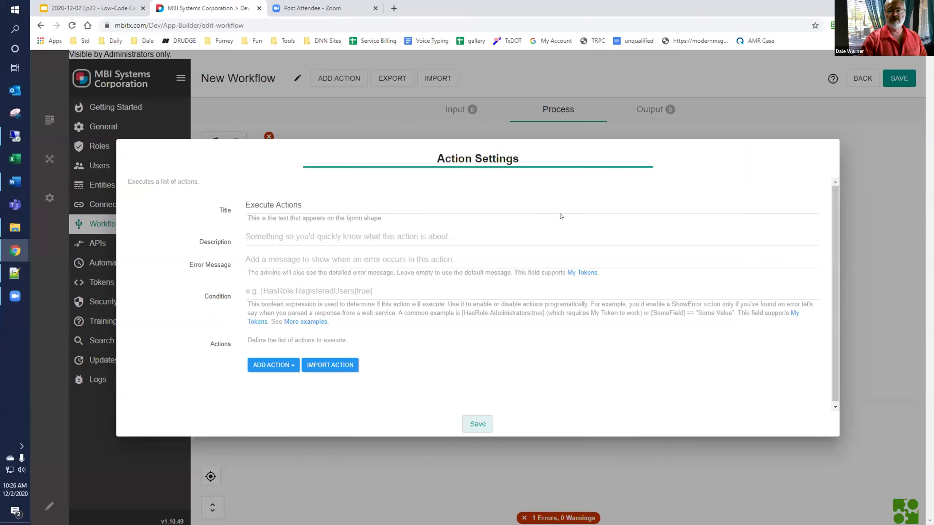
{"action": "left_click", "coordinate": [889, 169]}
{"action": "mouse_move", "coordinate": [50, 198]}
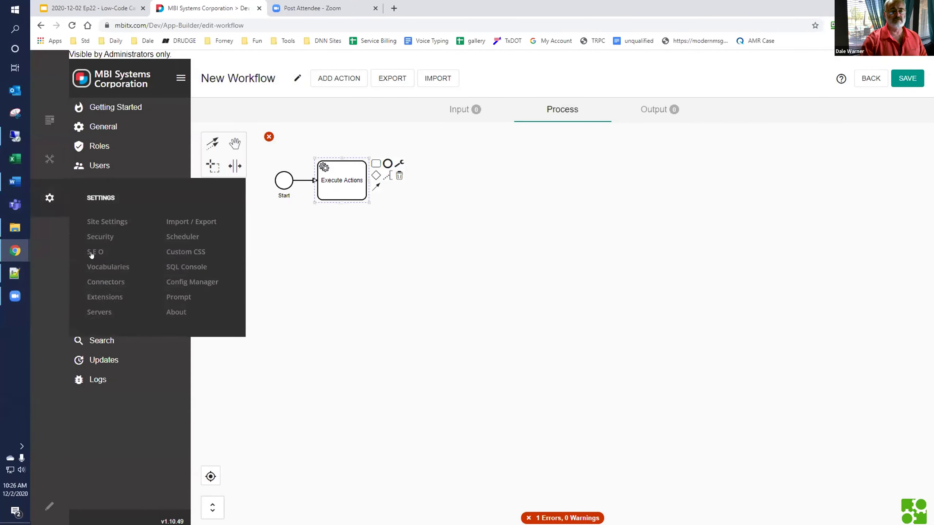
{"action": "left_click", "coordinate": [90, 313]}
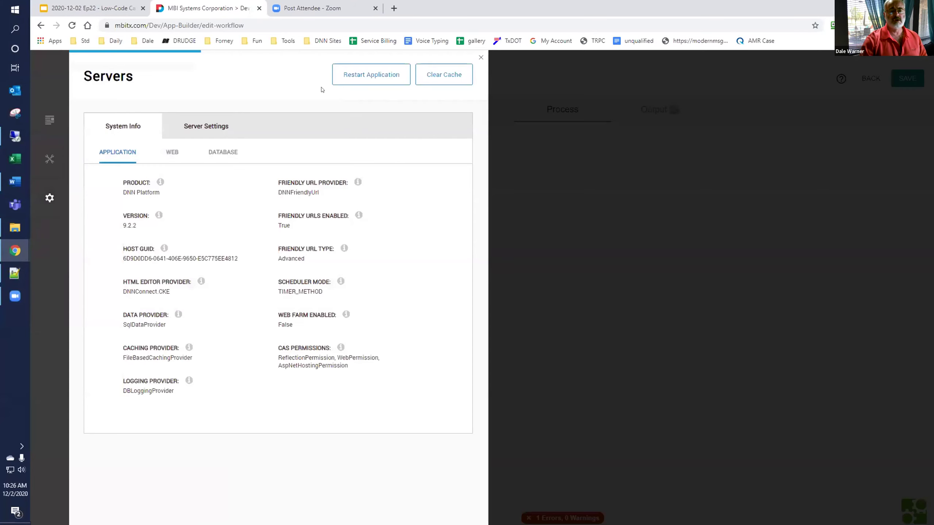
{"action": "left_click", "coordinate": [444, 77]}
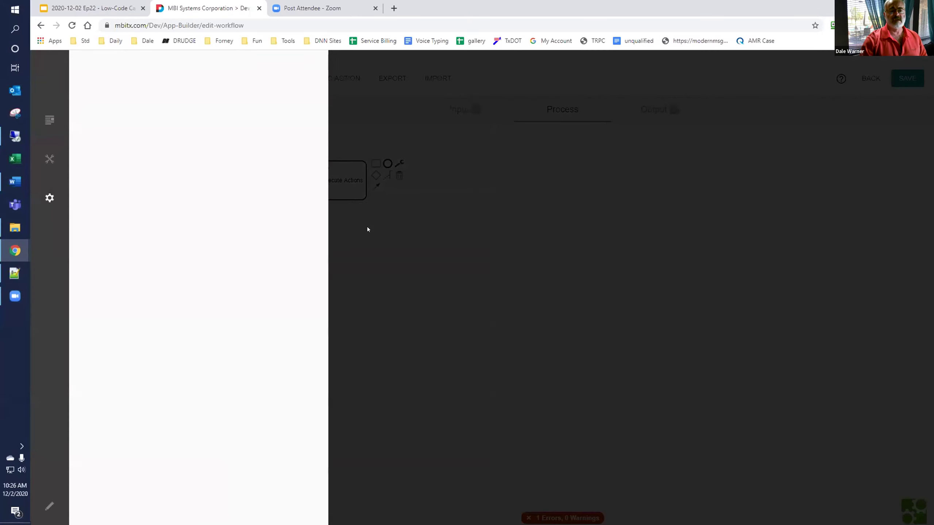
{"action": "left_click", "coordinate": [481, 58]}
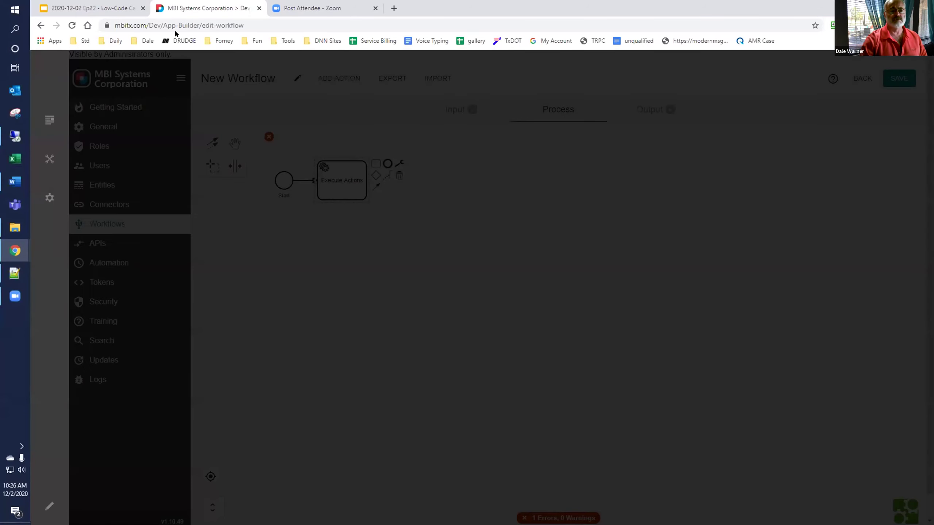
{"action": "left_click", "coordinate": [72, 25]}
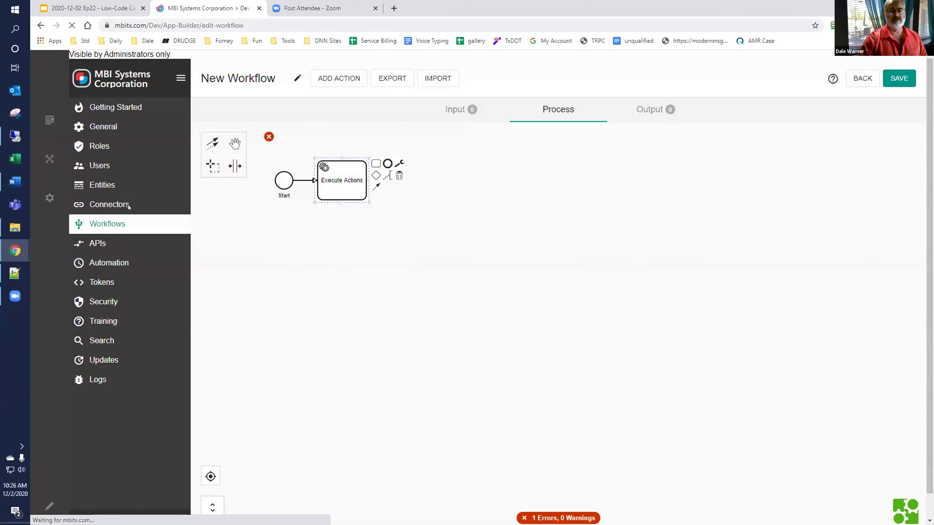
- Add an action after Start and check the action list for the Custom group
{"action": "left_click", "coordinate": [277, 177]}
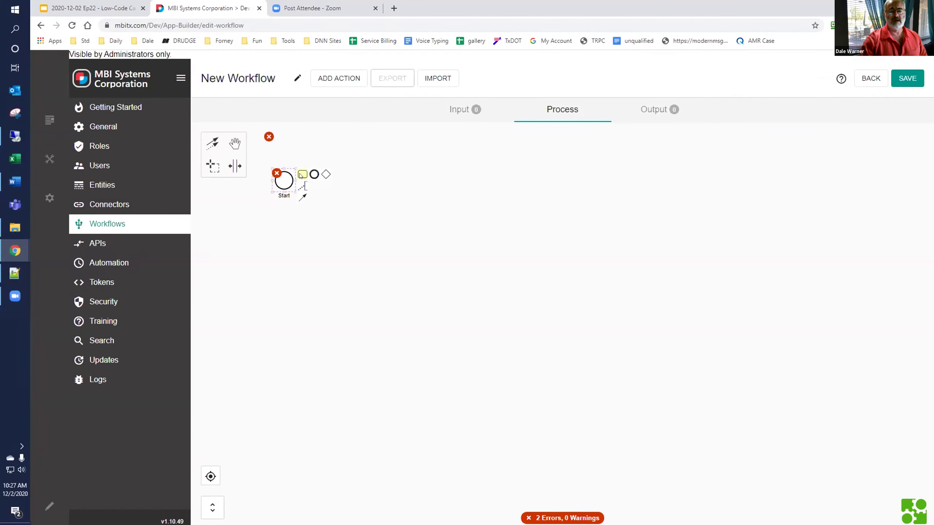
{"action": "left_click", "coordinate": [301, 175]}
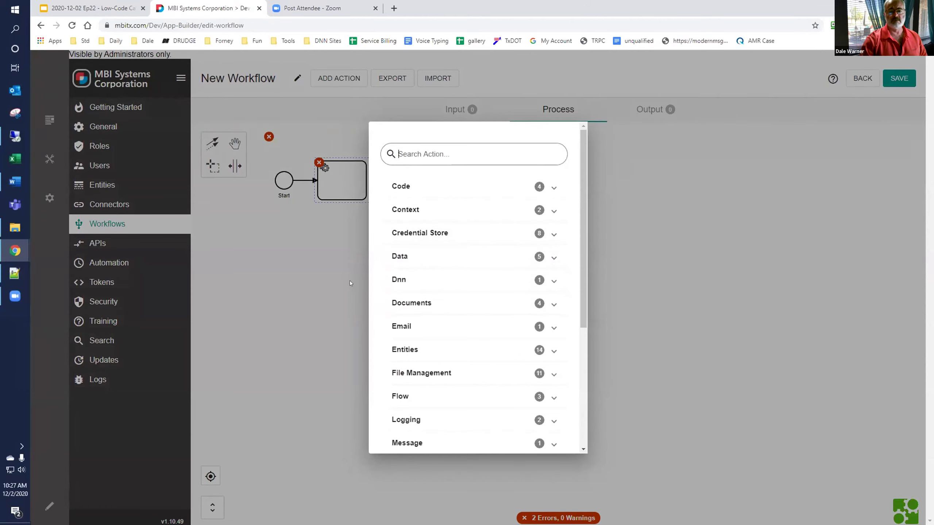
{"action": "left_click", "coordinate": [327, 276]}
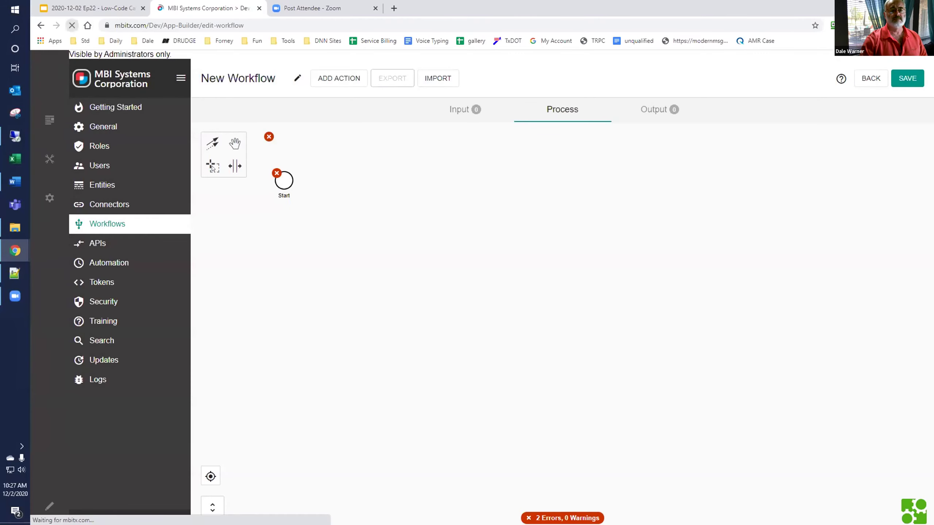
- Reload the workflow page, add an action after Start again and search the action list for "exec"
{"action": "left_click", "coordinate": [285, 174]}
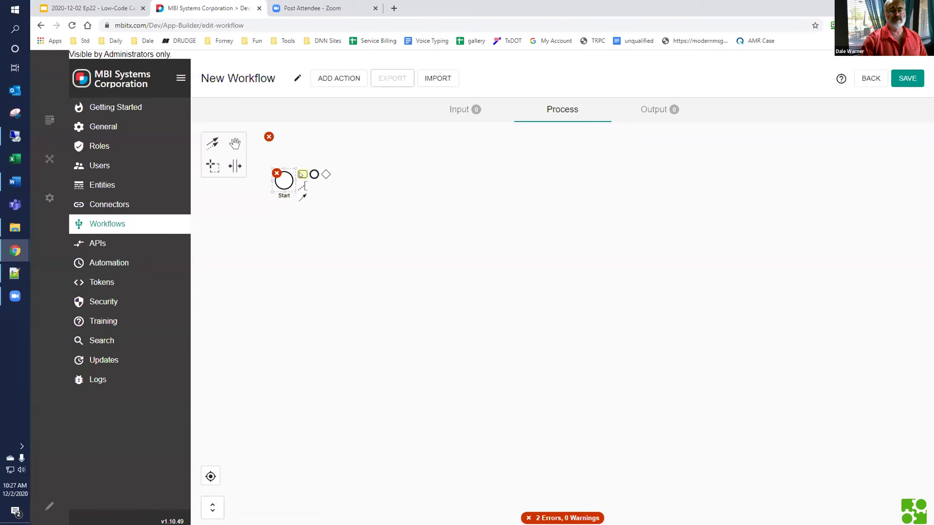
{"action": "left_click", "coordinate": [302, 174]}
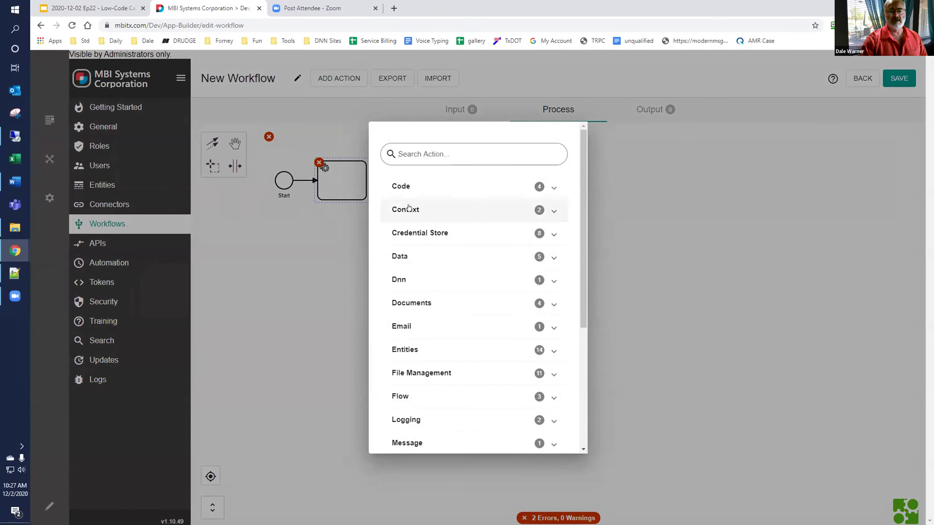
{"action": "left_click", "coordinate": [409, 154]}
{"action": "type", "text": "exec"}
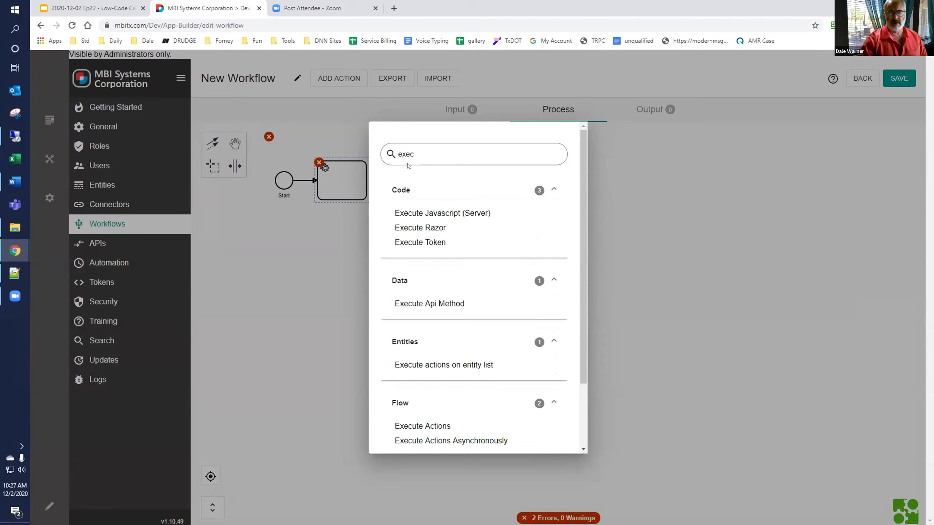
{"action": "key", "text": "Escape"}
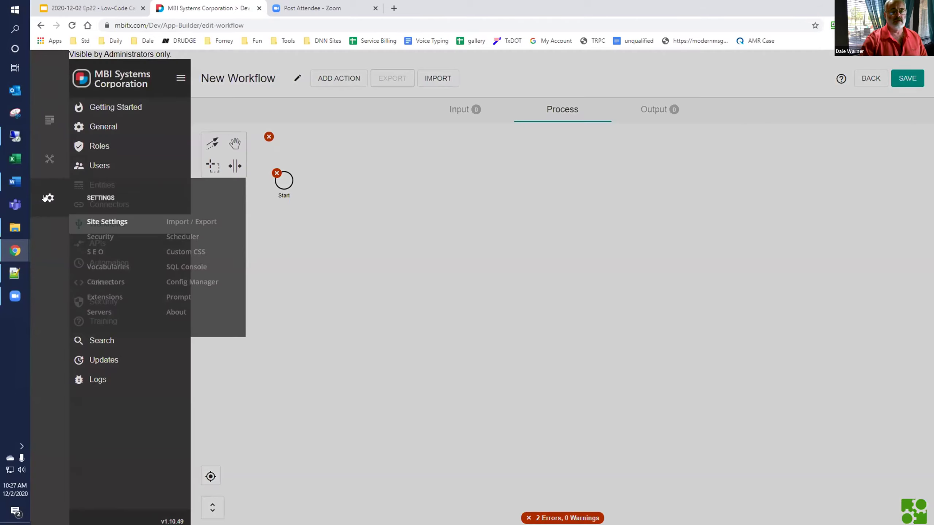
- Open the site's Servers settings and clear the server cache
{"action": "left_click", "coordinate": [44, 199]}
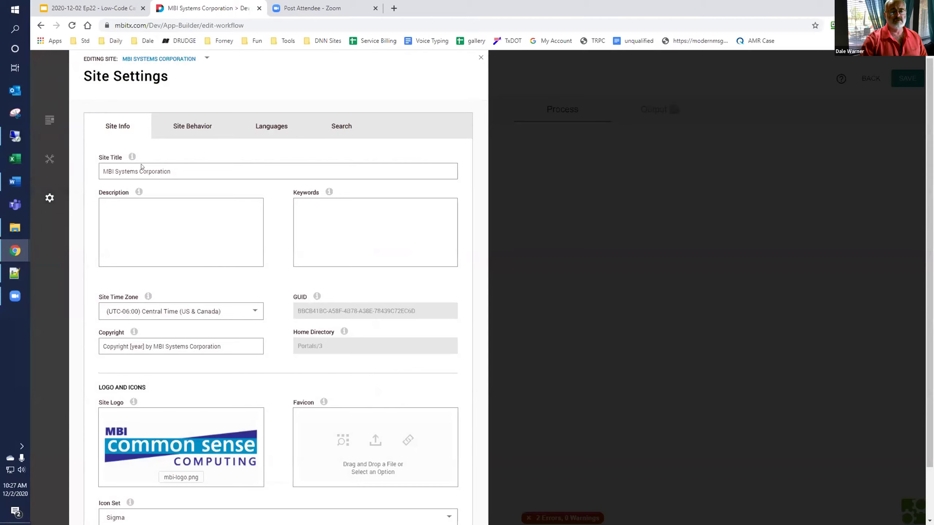
{"action": "mouse_move", "coordinate": [48, 198]}
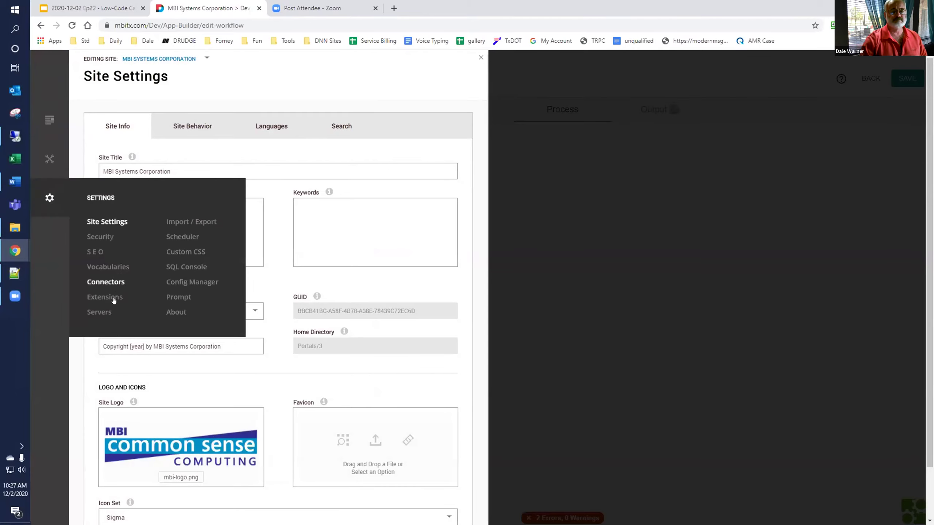
{"action": "left_click", "coordinate": [107, 311]}
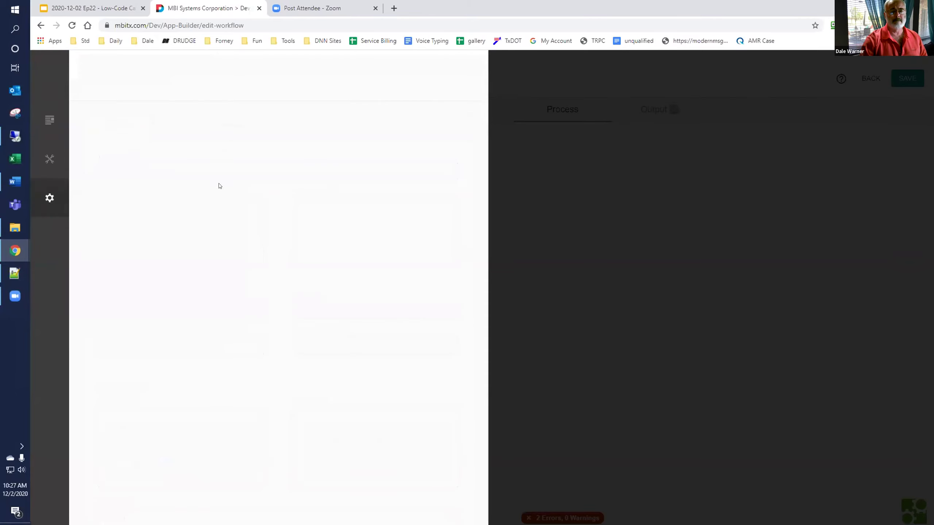
{"action": "left_click", "coordinate": [444, 75]}
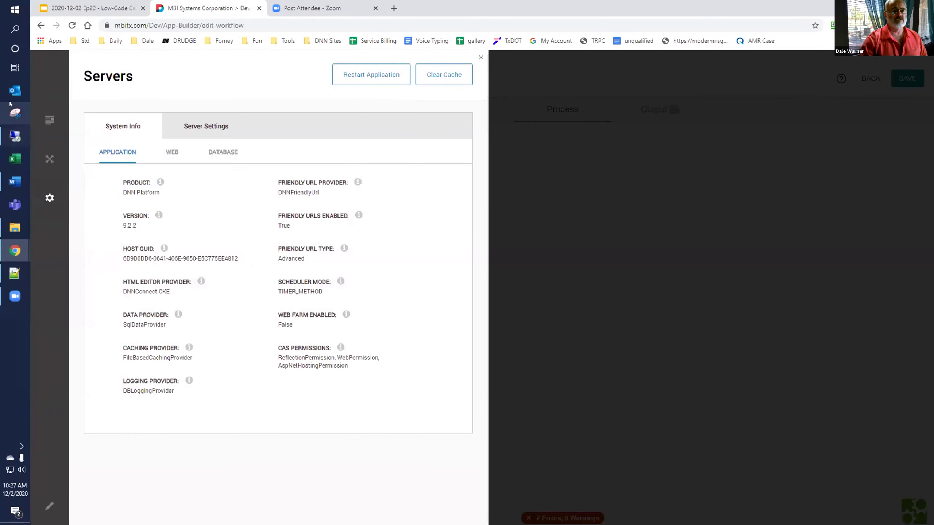
- Switch to Visual Studio on the remote desktop and review the Documentation parameter block in Custom.ExecuteActions.config
{"action": "left_click", "coordinate": [15, 136]}
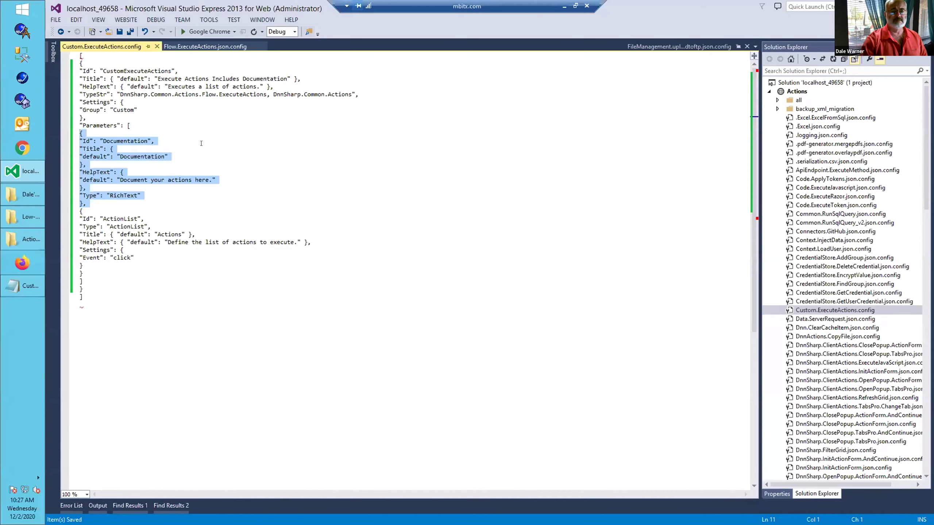
{"action": "left_click", "coordinate": [183, 193]}
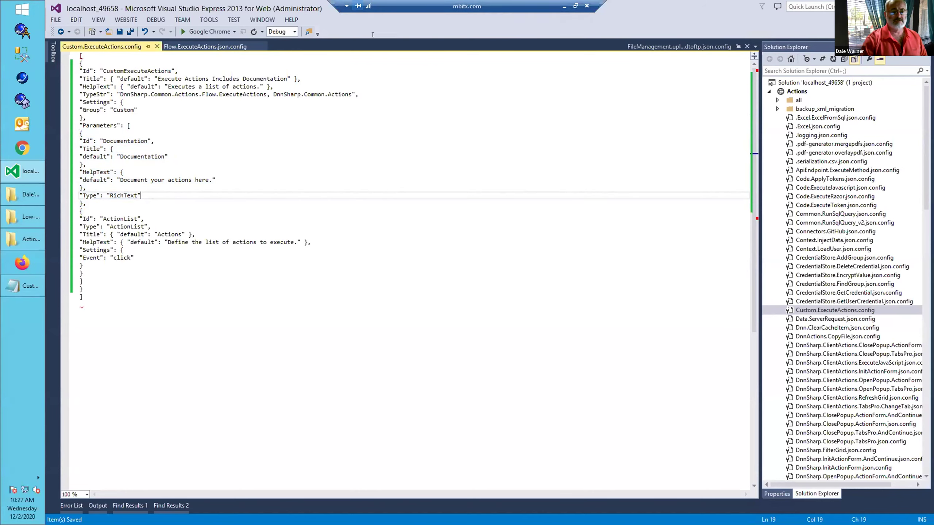
{"action": "left_click", "coordinate": [564, 6]}
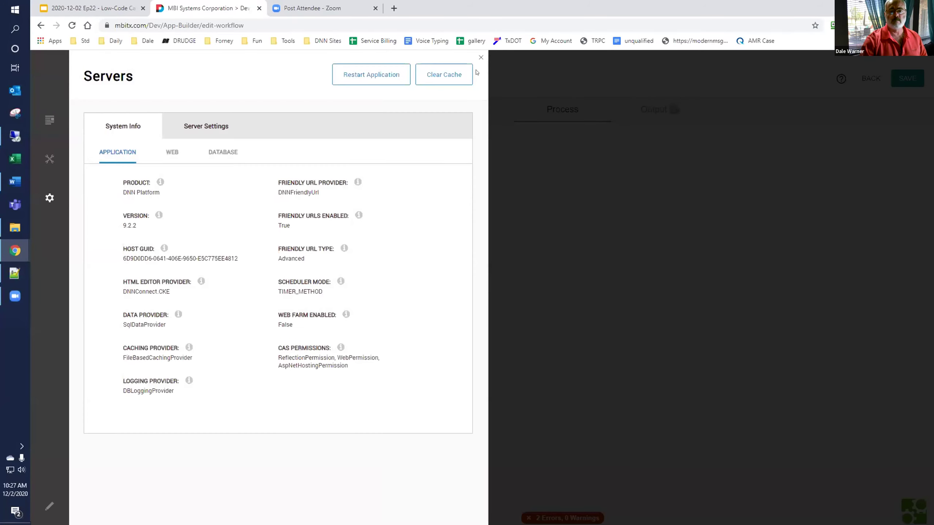
- Close the Servers settings, reload the workflow page, add an action after Start and check the action list for the Custom group
{"action": "left_click", "coordinate": [478, 69]}
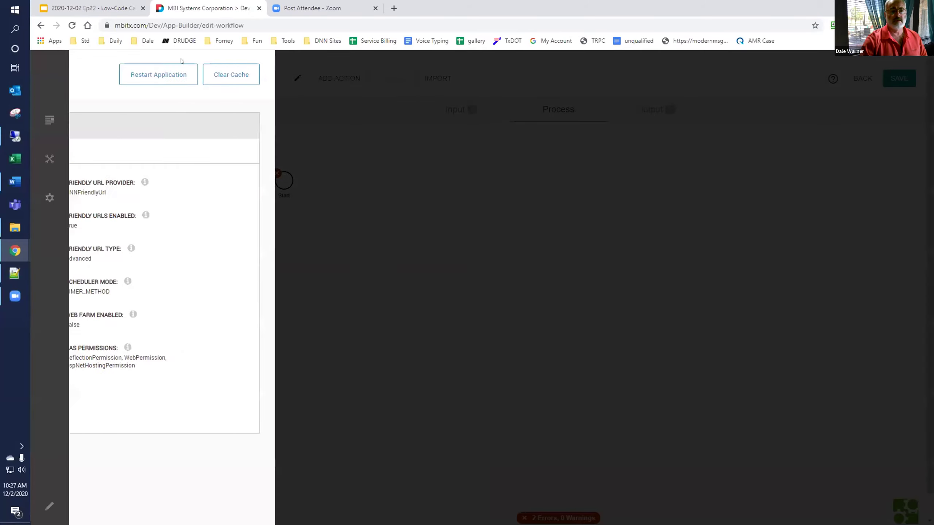
{"action": "left_click", "coordinate": [72, 26]}
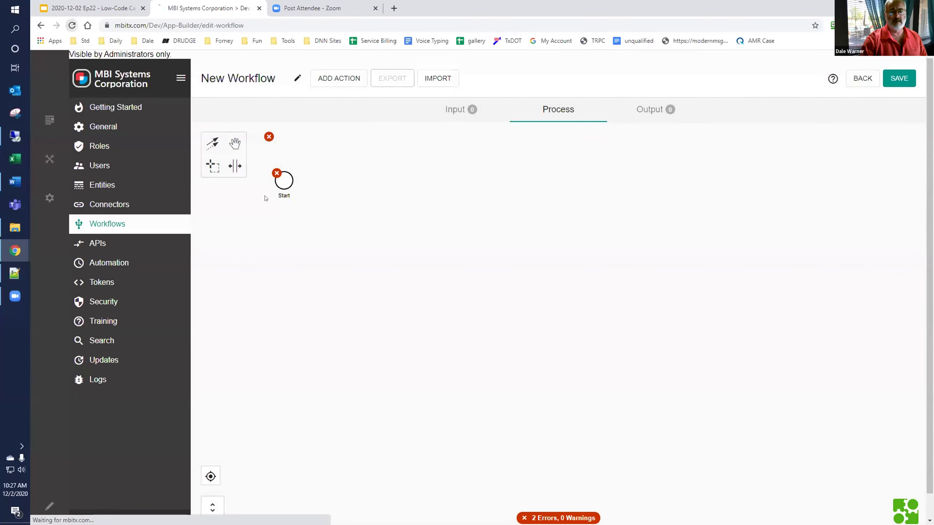
{"action": "left_click", "coordinate": [283, 181]}
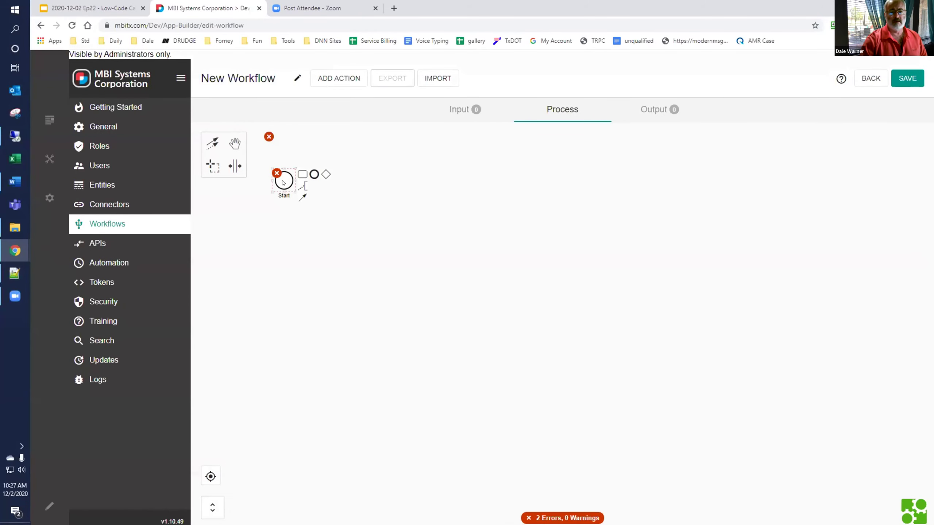
{"action": "left_click", "coordinate": [301, 175]}
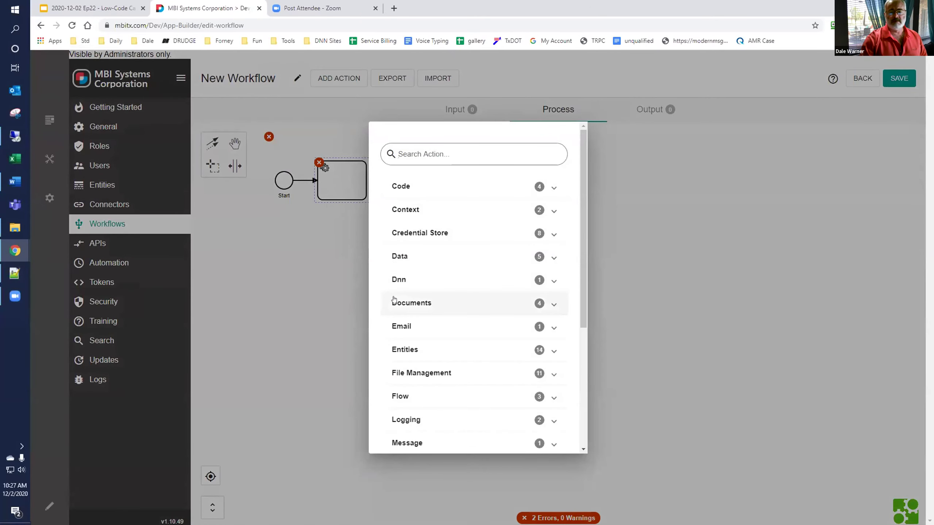
{"action": "left_click", "coordinate": [345, 298]}
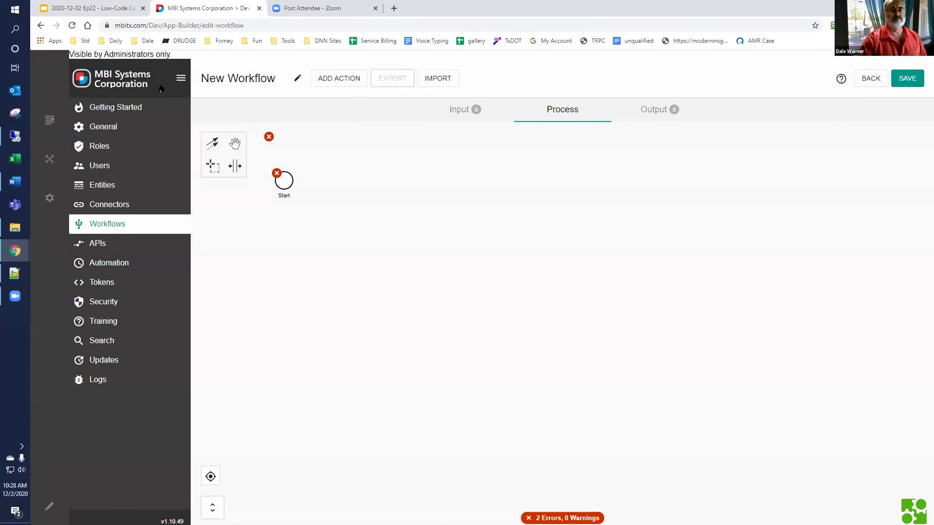
- On the remote desktop, copy PlantAnApp.Integrations.HubSpot.CreateContact.json.config from the Low-Code Cafe Ep 22 folder into the DnnSharp Actions config folder
{"action": "left_click", "coordinate": [14, 136]}
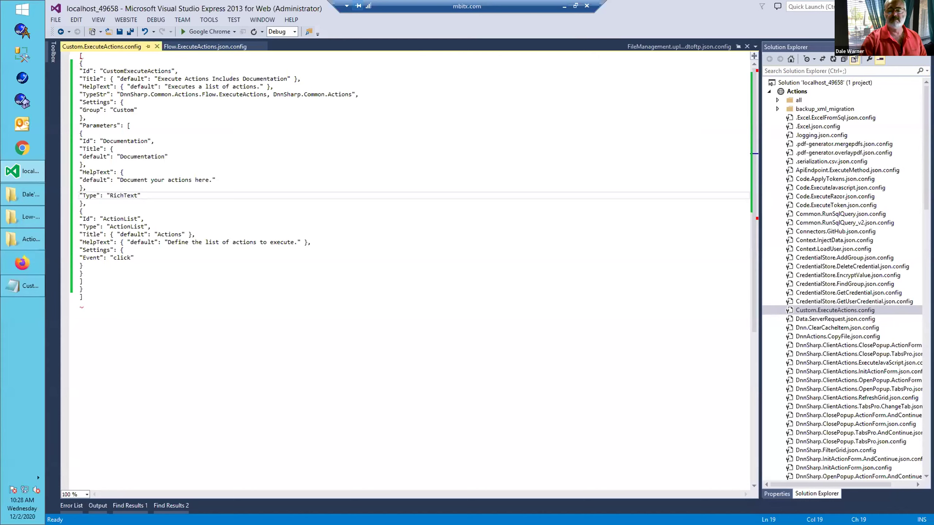
{"action": "key", "text": "alt+Tab"}
{"action": "left_click", "coordinate": [303, 210]}
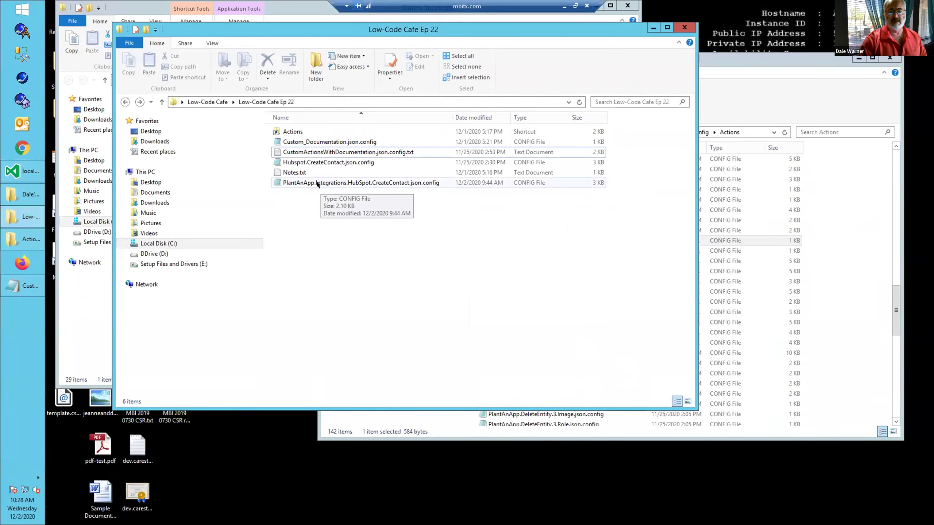
{"action": "left_click", "coordinate": [318, 184]}
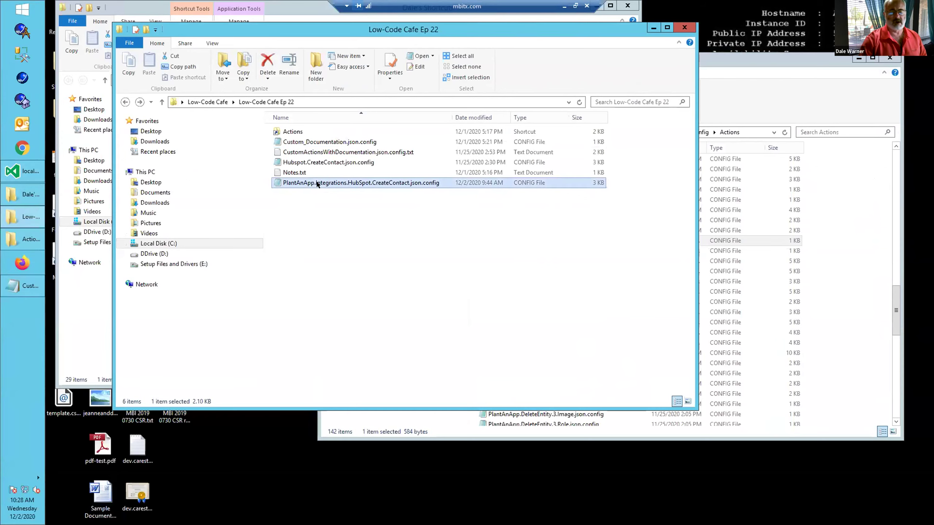
{"action": "key", "text": "ctrl+c"}
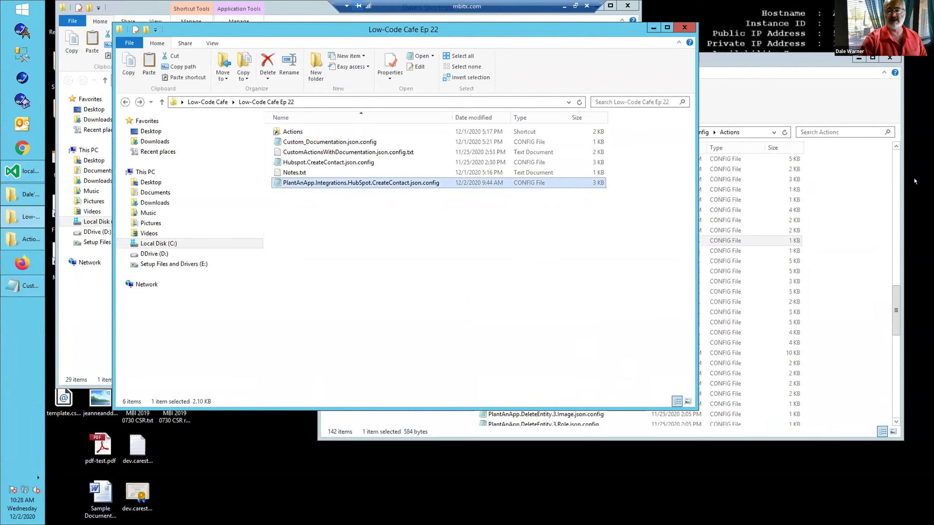
{"action": "left_click", "coordinate": [832, 201]}
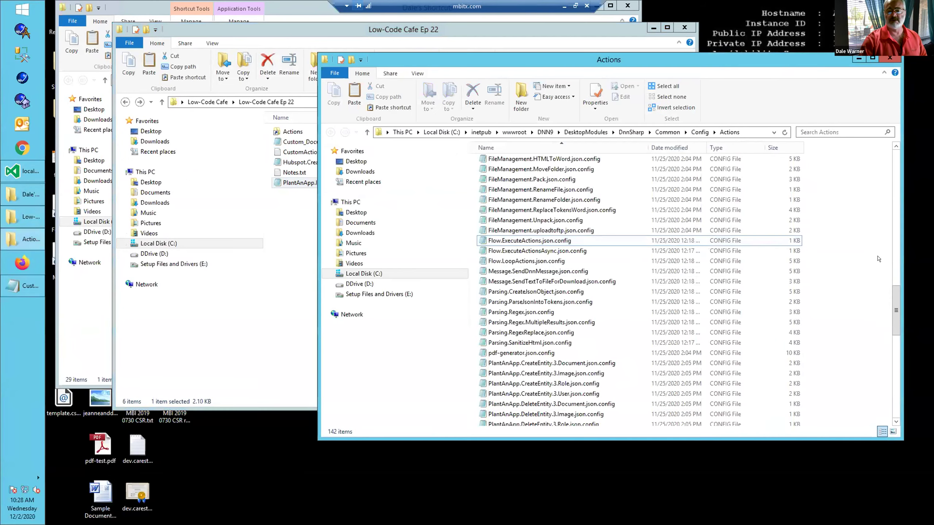
{"action": "right_click", "coordinate": [833, 223]}
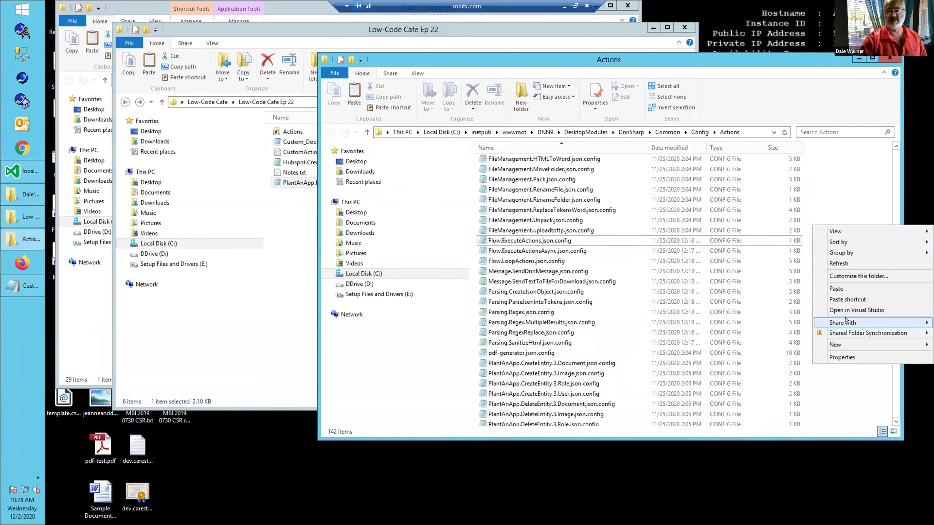
{"action": "left_click", "coordinate": [838, 289]}
{"action": "left_click", "coordinate": [464, 202]}
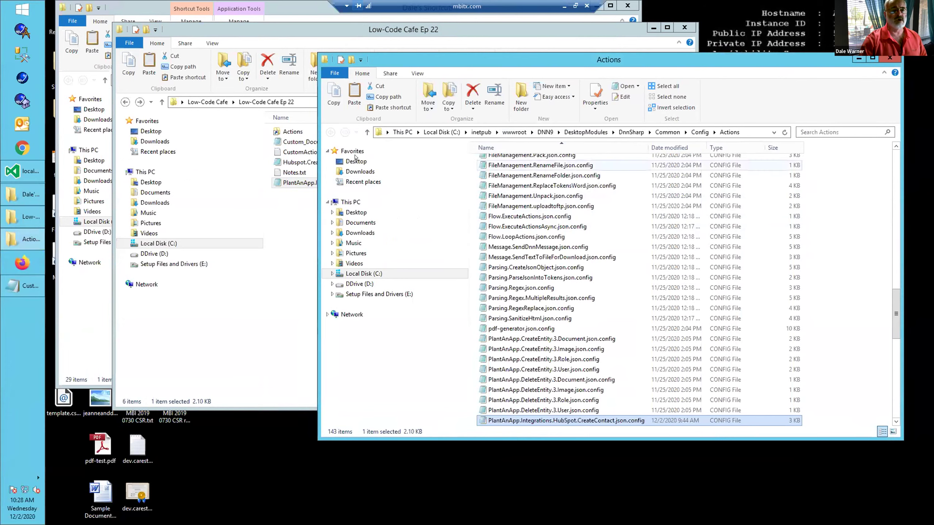
- Return to the workflow in Chrome, clear the site's server cache and reload the workflow page
{"action": "left_click", "coordinate": [564, 5]}
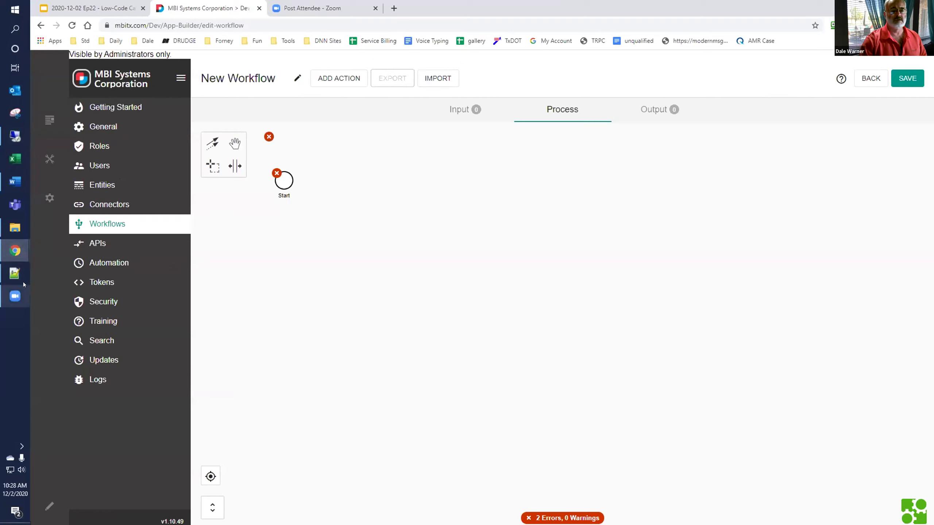
{"action": "left_click", "coordinate": [45, 201]}
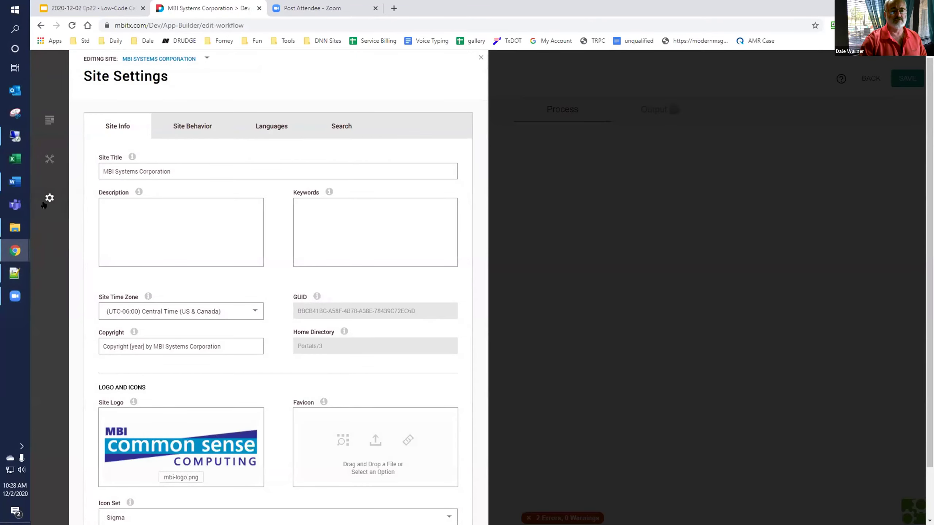
{"action": "mouse_move", "coordinate": [44, 203]}
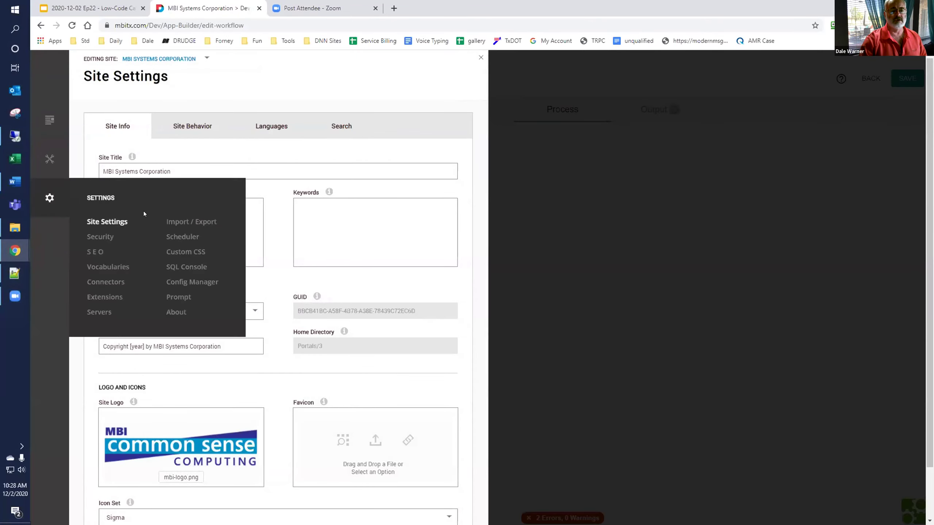
{"action": "left_click", "coordinate": [106, 310]}
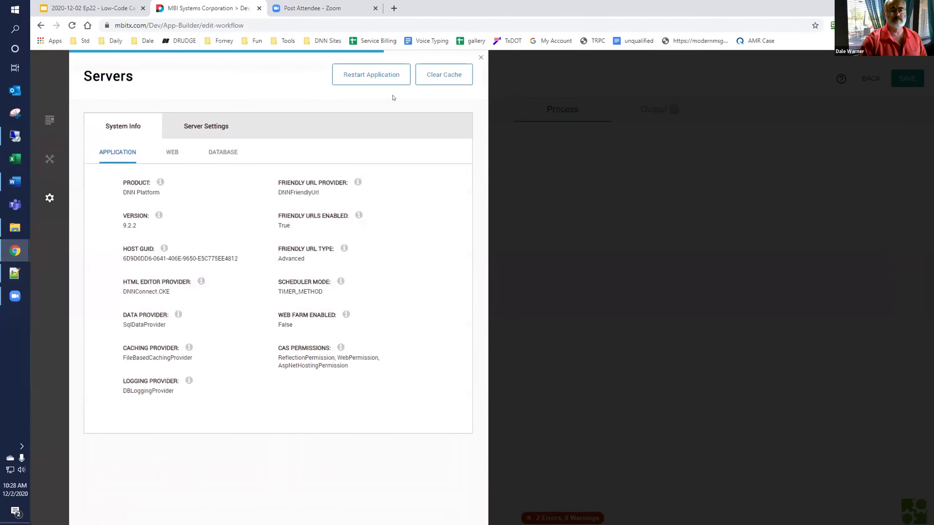
{"action": "left_click", "coordinate": [443, 74]}
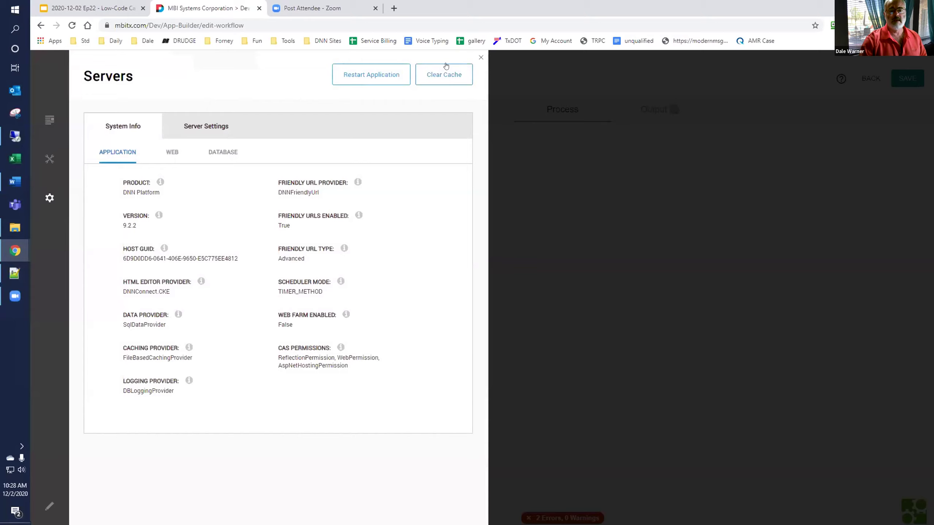
{"action": "left_click", "coordinate": [432, 67]}
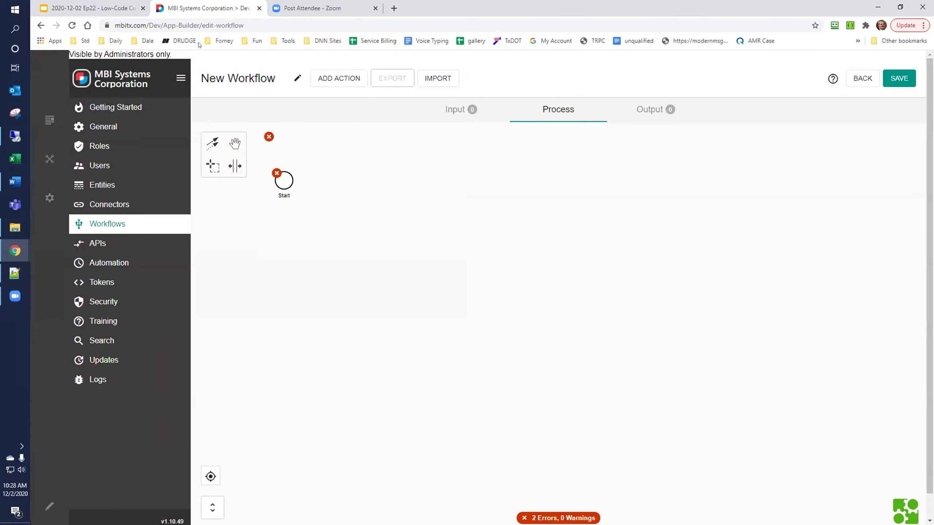
{"action": "left_click", "coordinate": [72, 25]}
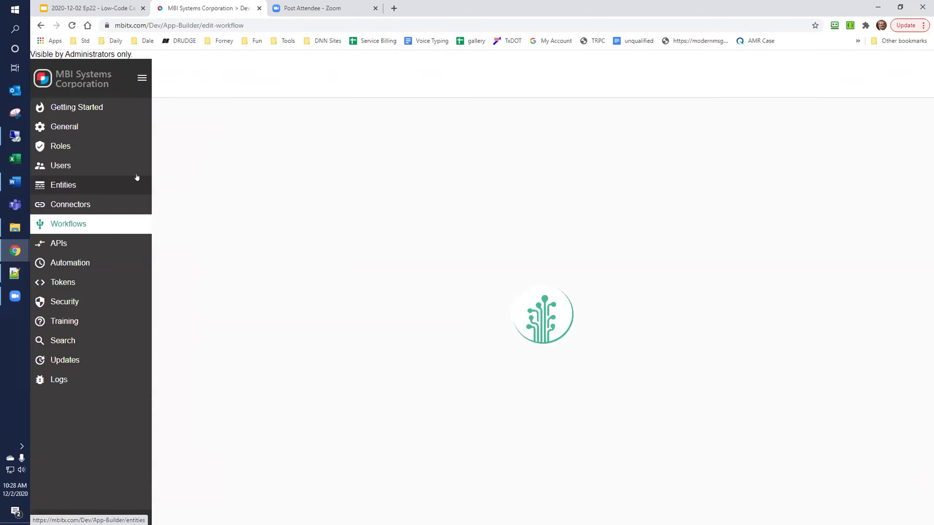
- Add an action after Start and set it to Create Contact in Hubspot from the Hubspot group
{"action": "left_click", "coordinate": [283, 180]}
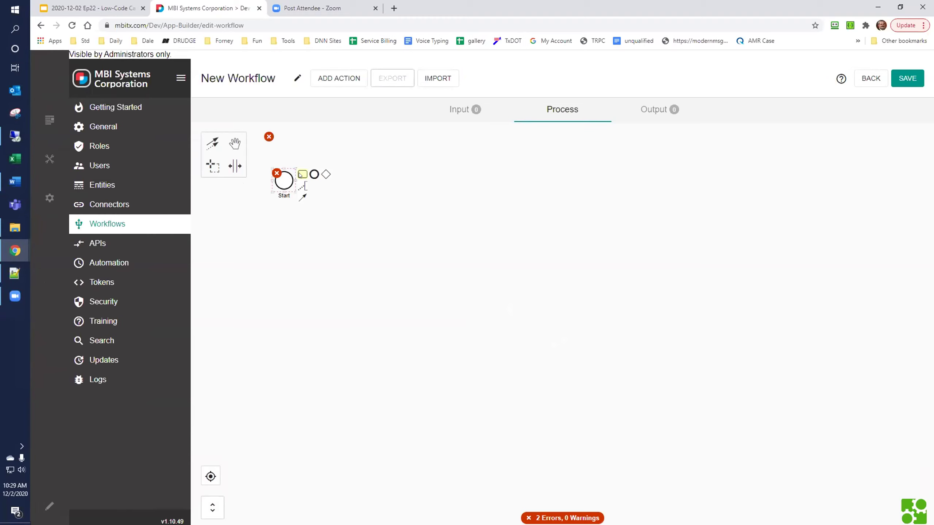
{"action": "left_click", "coordinate": [298, 176]}
{"action": "scroll", "coordinate": [419, 309], "scroll_direction": "down", "scroll_amount": 2}
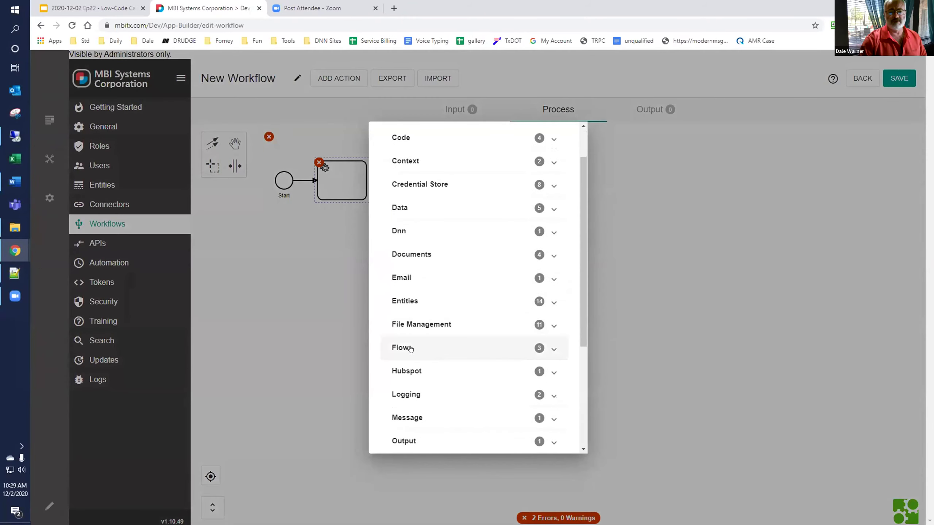
{"action": "left_click", "coordinate": [423, 369]}
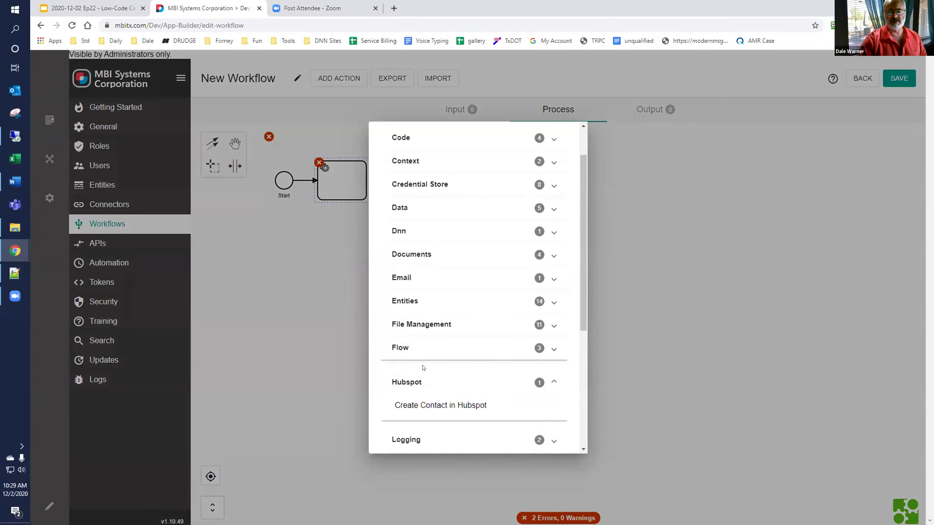
{"action": "scroll", "coordinate": [434, 364], "scroll_direction": "down", "scroll_amount": 1}
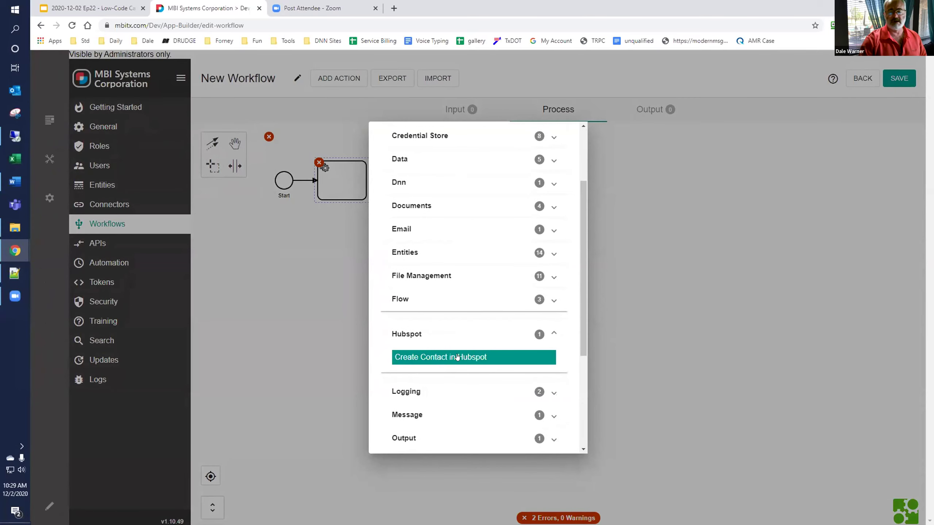
{"action": "left_click", "coordinate": [457, 357]}
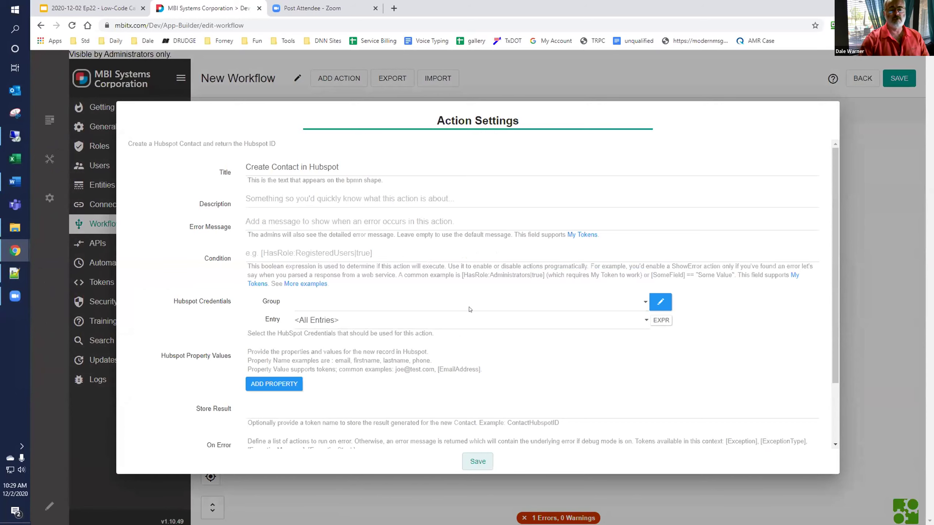
- Review the Create Contact in Hubspot action's settings, from its title and condition through credentials, property values, stored result and error handling
{"action": "scroll", "coordinate": [466, 304], "scroll_direction": "down", "scroll_amount": 1}
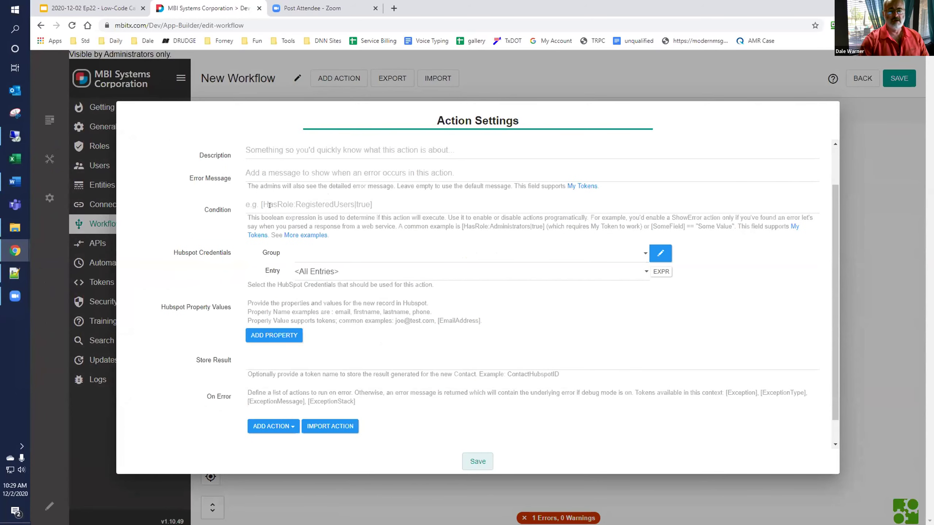
{"action": "scroll", "coordinate": [263, 214], "scroll_direction": "up", "scroll_amount": 1}
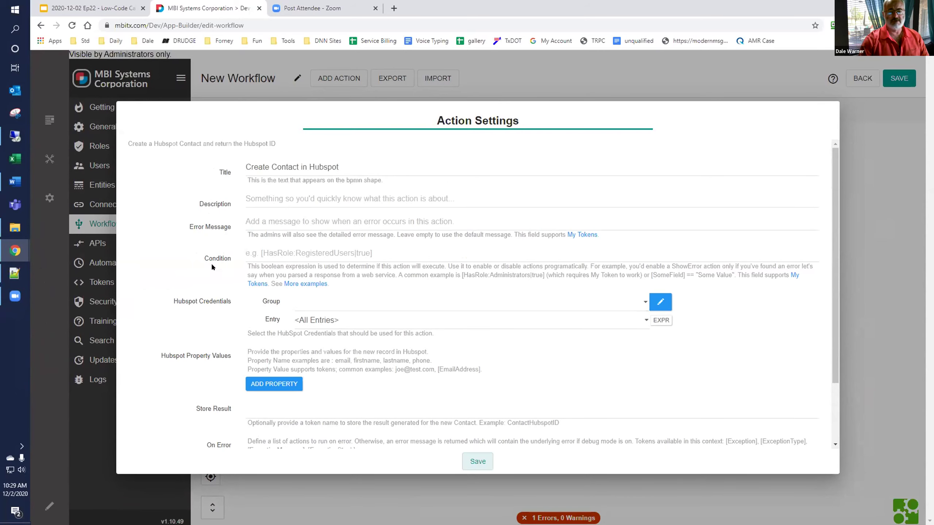
{"action": "scroll", "coordinate": [234, 272], "scroll_direction": "down", "scroll_amount": 1}
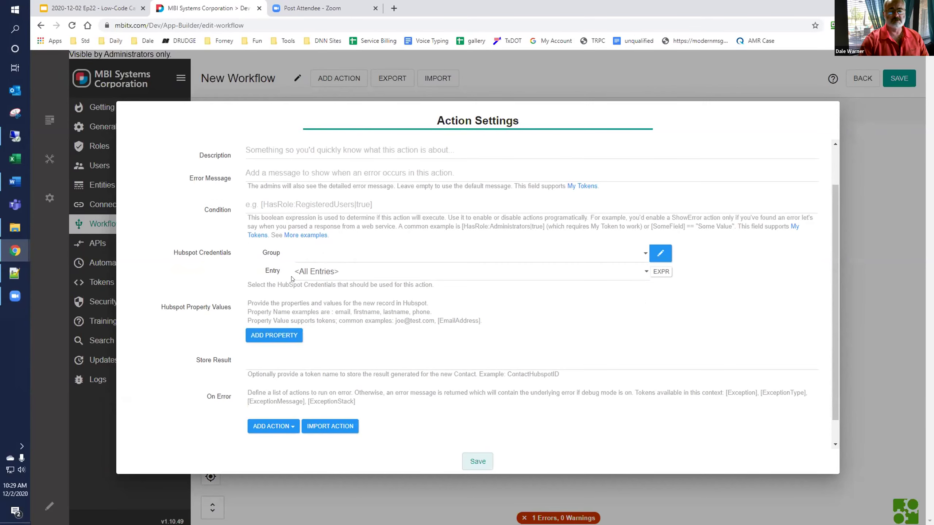
{"action": "scroll", "coordinate": [284, 283], "scroll_direction": "down", "scroll_amount": 1}
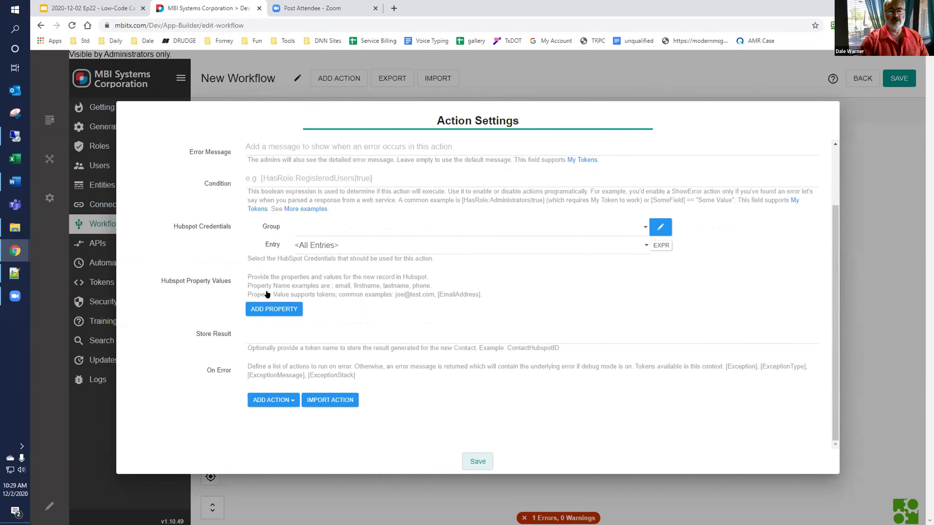
- Add a Hubspot property named firstname with the value [FirstName], plus two further blank property rows
{"action": "left_click", "coordinate": [268, 309]}
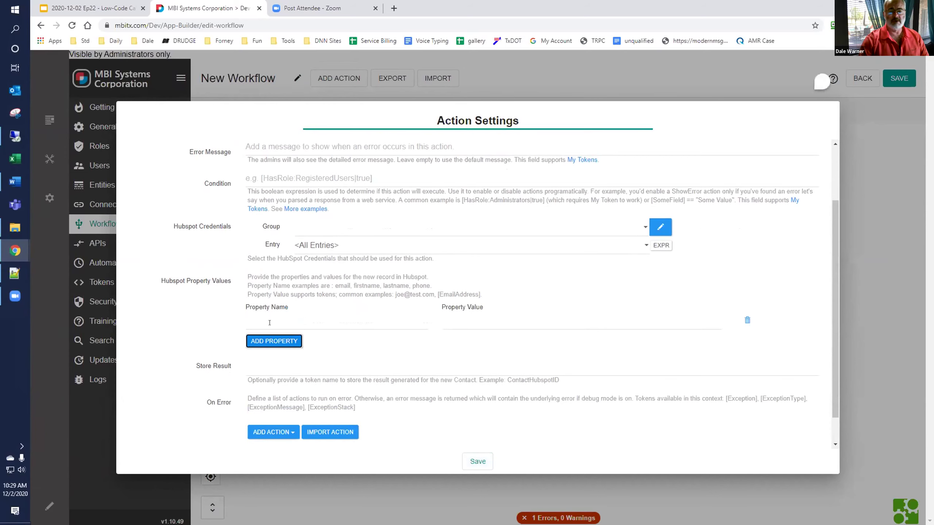
{"action": "type", "text": "fir"}
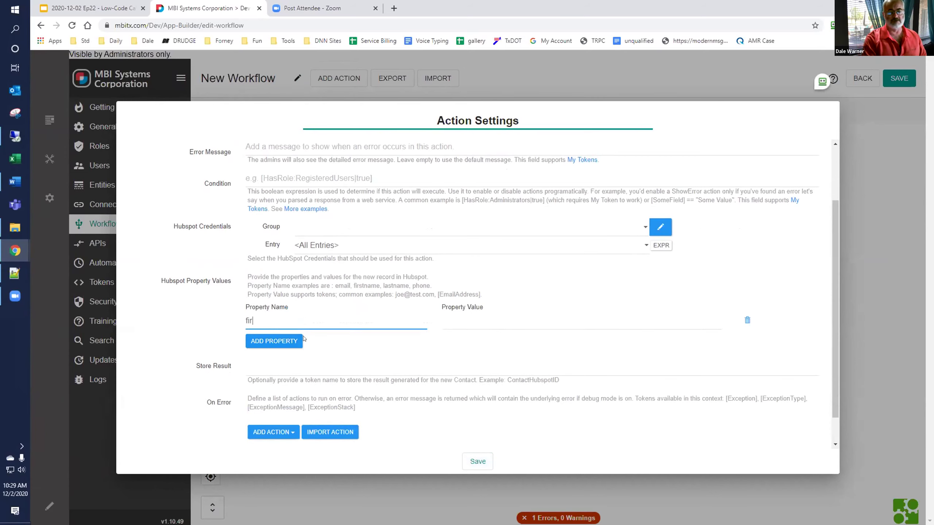
{"action": "type", "text": "stname"}
{"action": "key", "text": "Tab"}
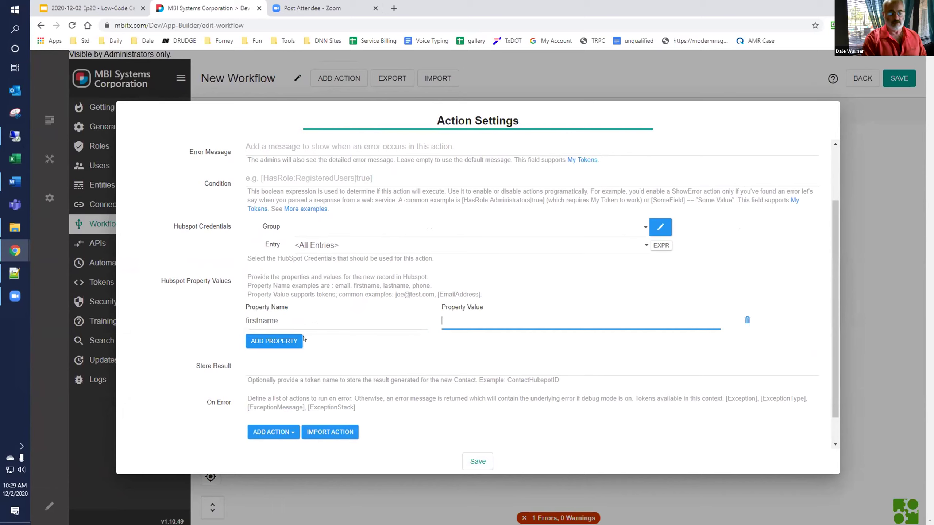
{"action": "type", "text": "[Fir"}
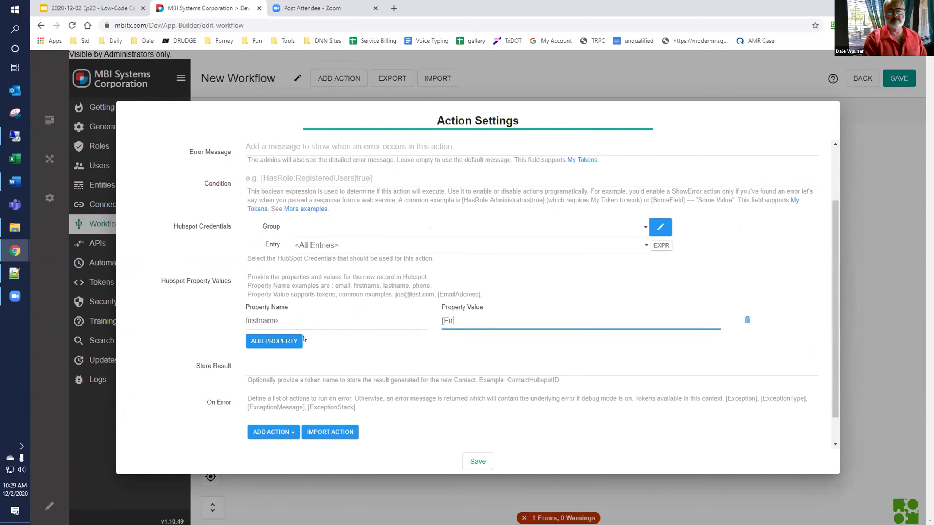
{"action": "type", "text": "stName]"}
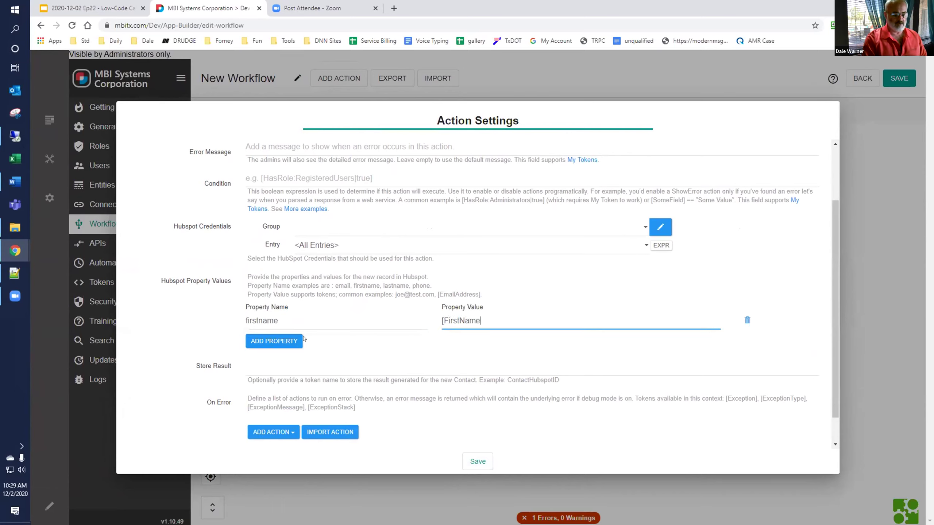
{"action": "left_click", "coordinate": [270, 340]}
{"action": "left_click", "coordinate": [273, 360]}
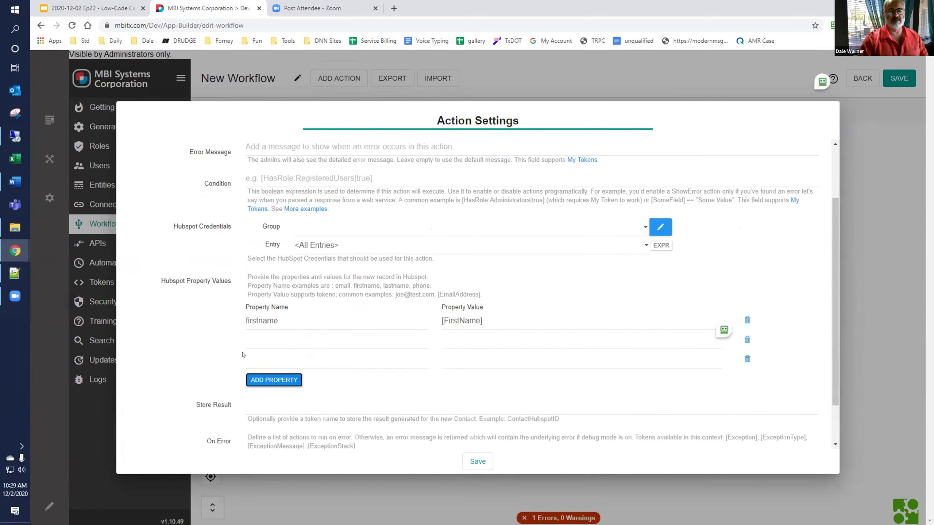
- Review the action's Store Result and On Error settings, and close the action settings without saving
{"action": "scroll", "coordinate": [333, 272], "scroll_direction": "down", "scroll_amount": 2}
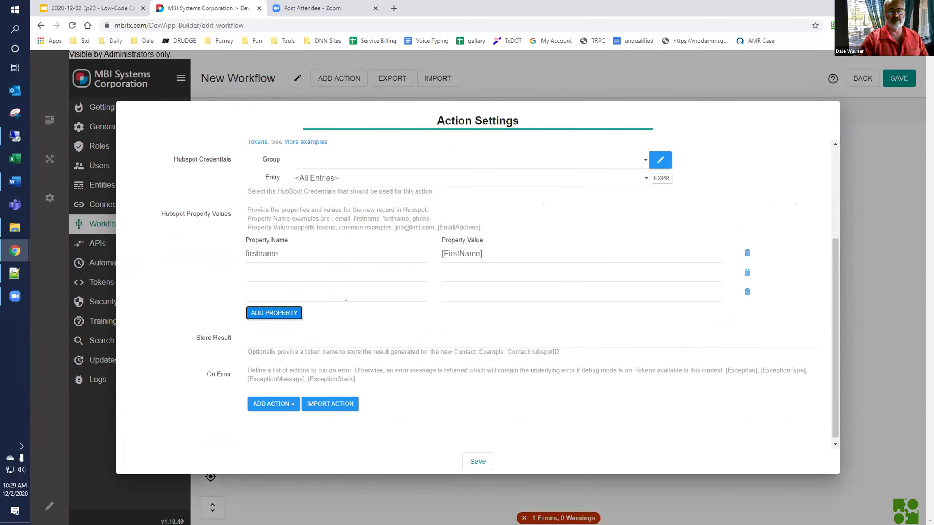
{"action": "left_click", "coordinate": [286, 335]}
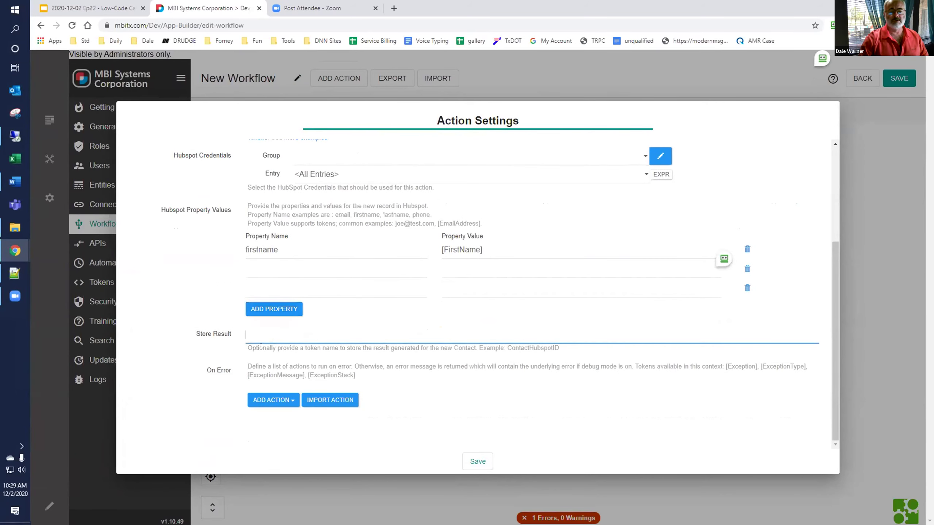
{"action": "left_click_drag", "start_coordinate": [290, 348], "coordinate": [447, 348]}
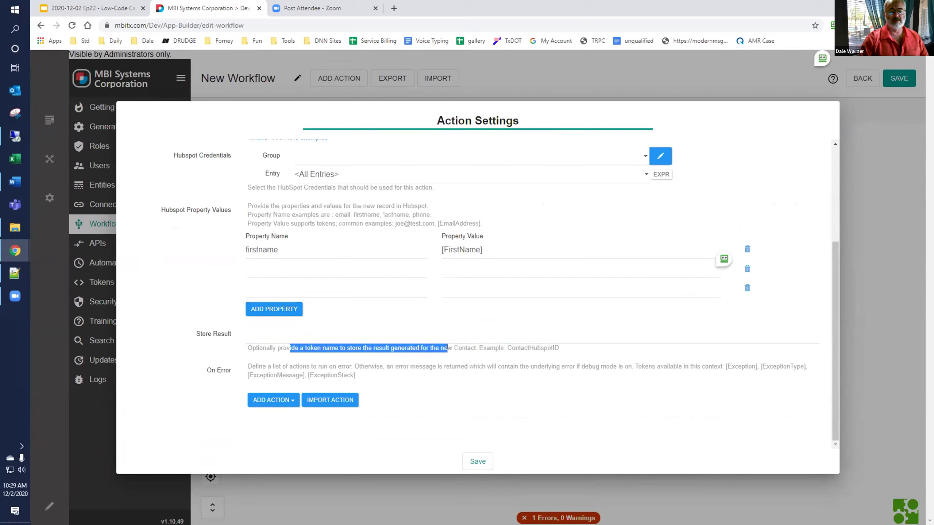
{"action": "left_click", "coordinate": [307, 334]}
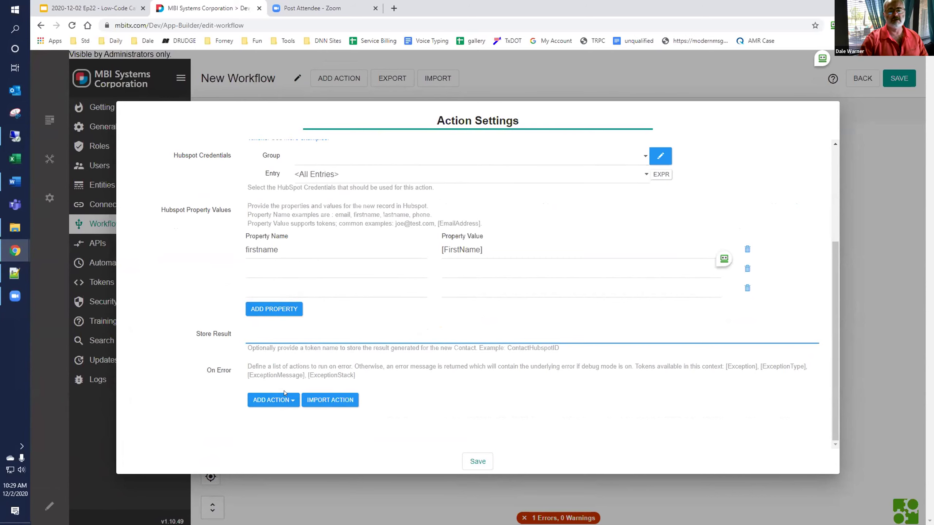
{"action": "scroll", "coordinate": [251, 307], "scroll_direction": "up", "scroll_amount": 4}
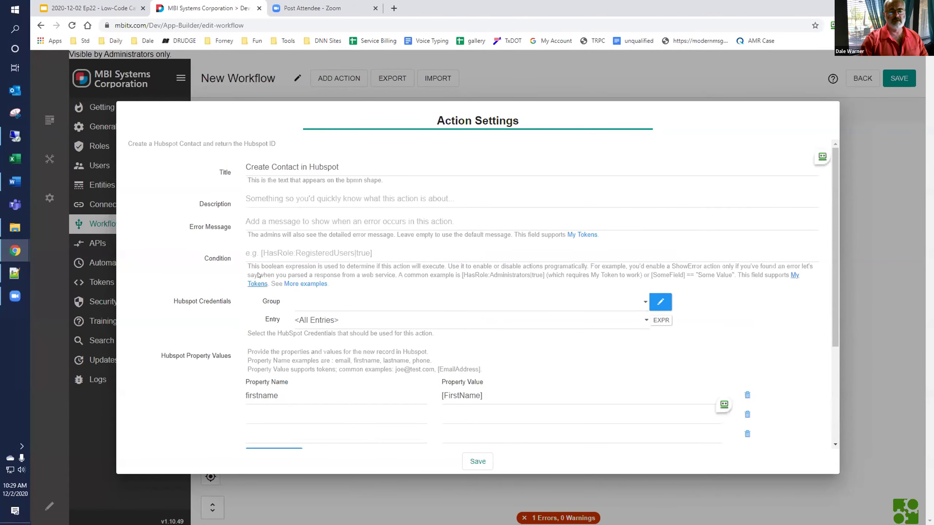
{"action": "scroll", "coordinate": [208, 356], "scroll_direction": "down", "scroll_amount": 3}
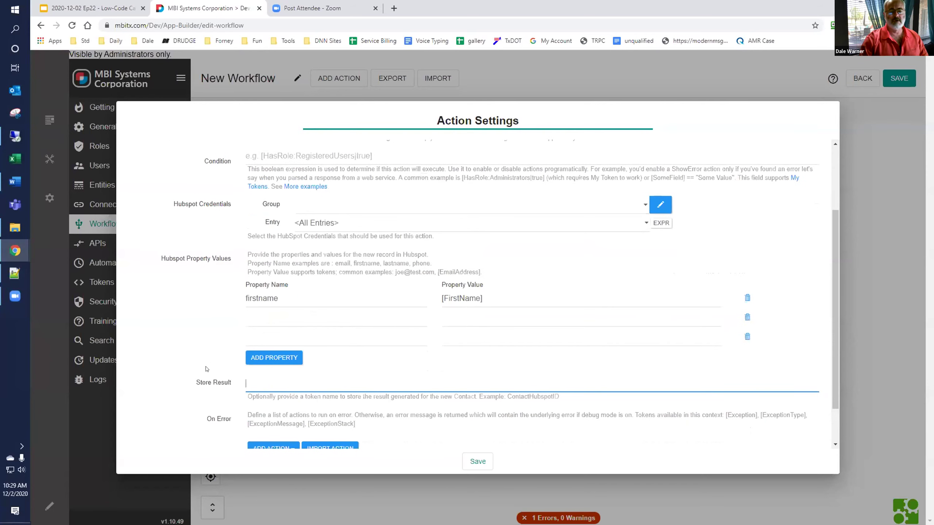
{"action": "left_click", "coordinate": [212, 403]}
{"action": "scroll", "coordinate": [211, 402], "scroll_direction": "down", "scroll_amount": 1}
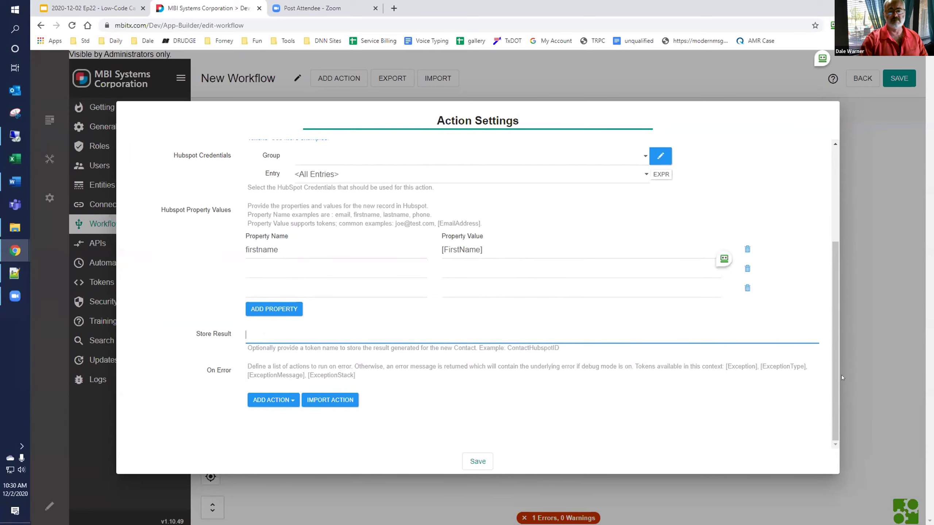
{"action": "left_click", "coordinate": [853, 343]}
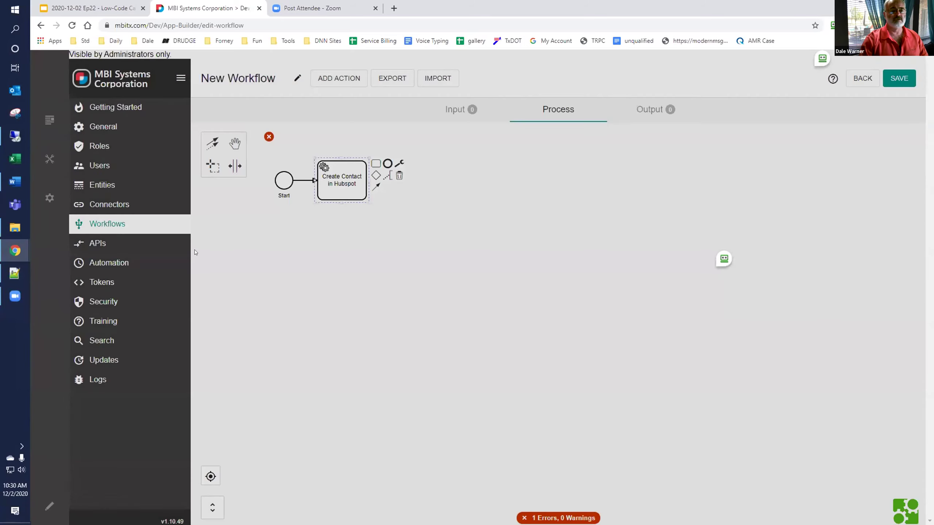
- On the remote desktop, open PlantAnApp.Integrations.HubSpot.CreateContact.json.config from the Actions config folder in a maximized Notepad window
{"action": "left_click", "coordinate": [14, 136]}
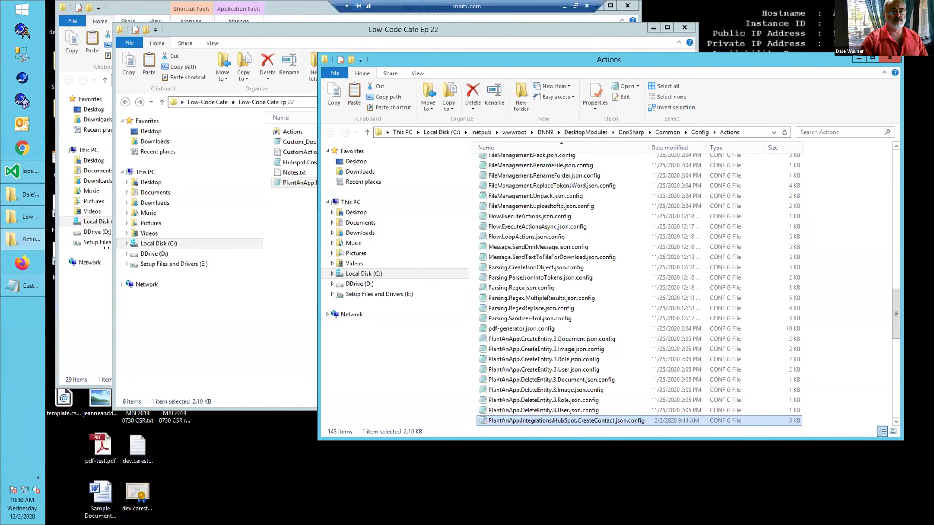
{"action": "left_click", "coordinate": [25, 168]}
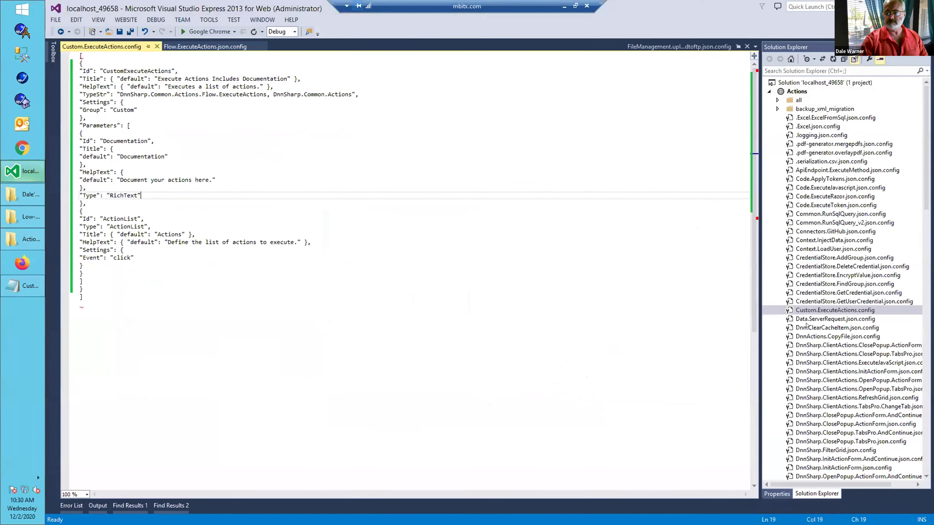
{"action": "scroll", "coordinate": [824, 320], "scroll_direction": "down", "scroll_amount": 15}
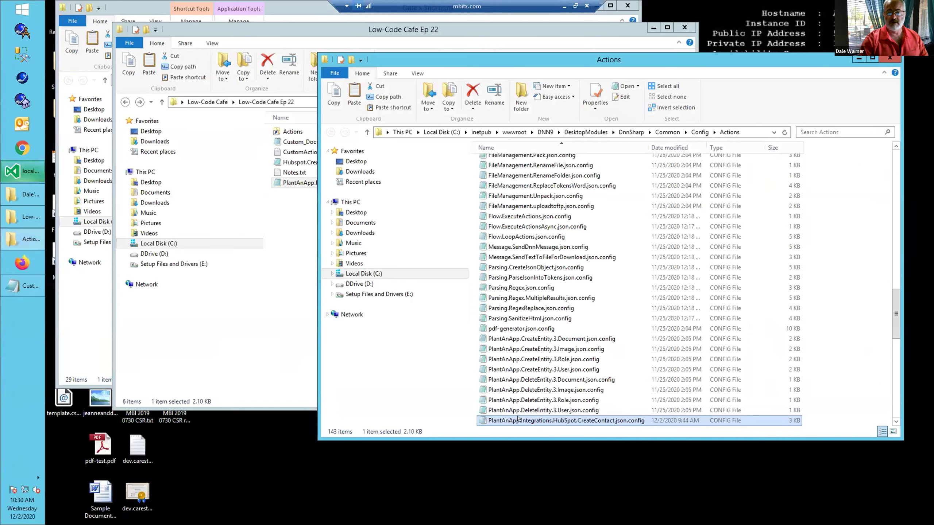
{"action": "double_click", "coordinate": [518, 419]}
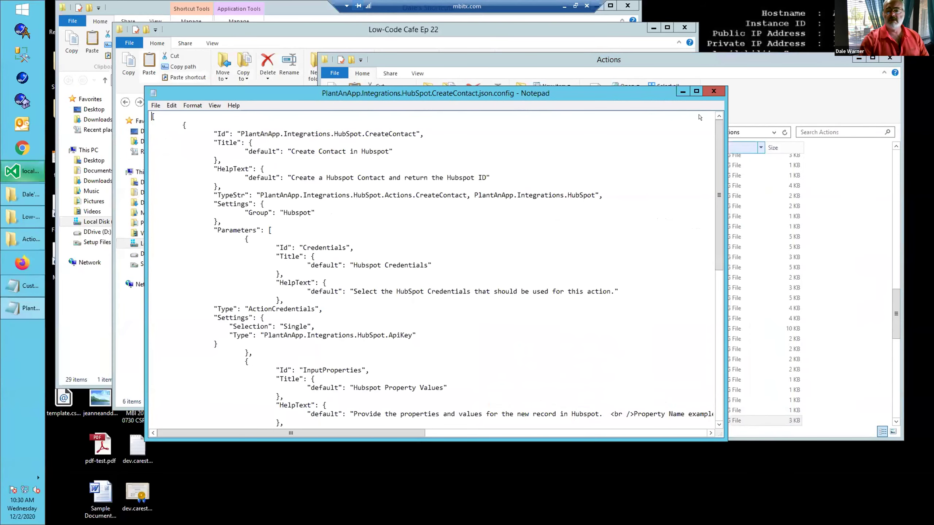
{"action": "left_click", "coordinate": [696, 91]}
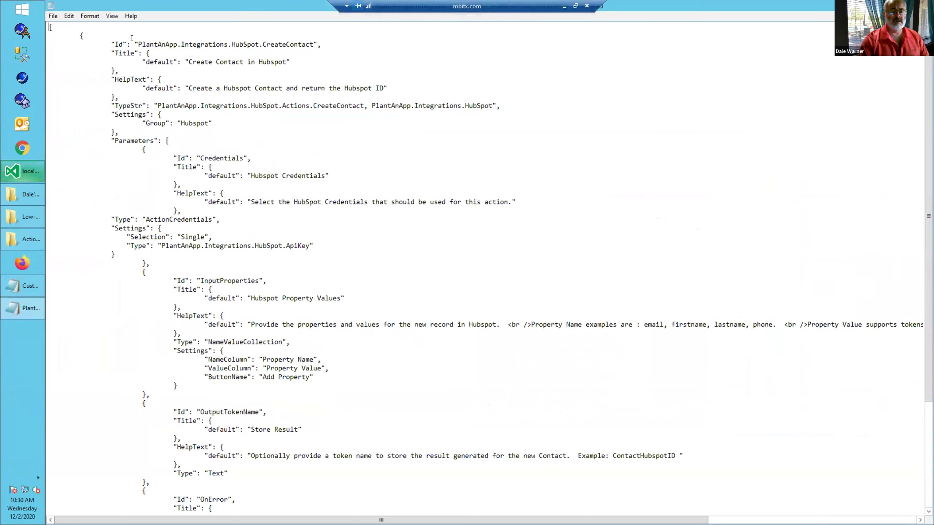
- Examine the Id, title, TypeStr and group entries that define the Create Contact in Hubspot action in the config file
{"action": "left_click_drag", "start_coordinate": [142, 44], "coordinate": [301, 43]}
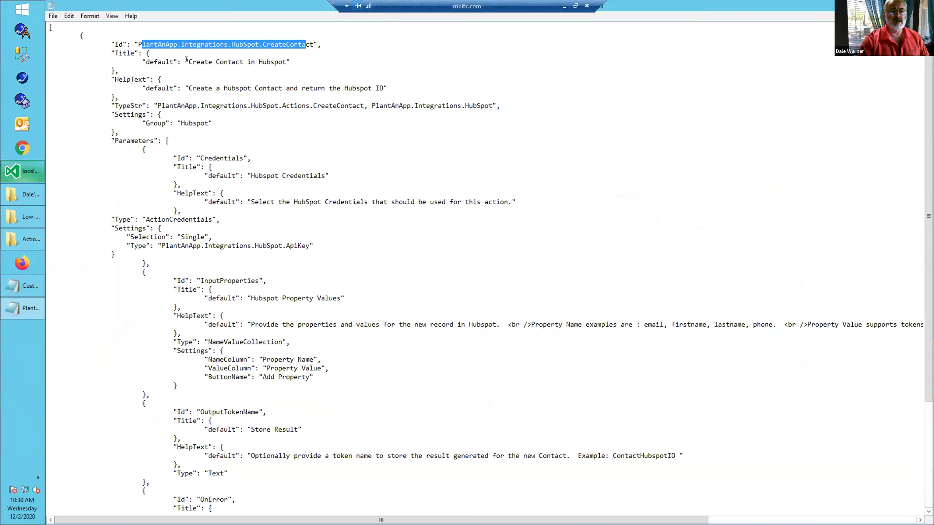
{"action": "left_click_drag", "start_coordinate": [187, 60], "coordinate": [283, 59]}
{"action": "key", "text": "shift+Left"}
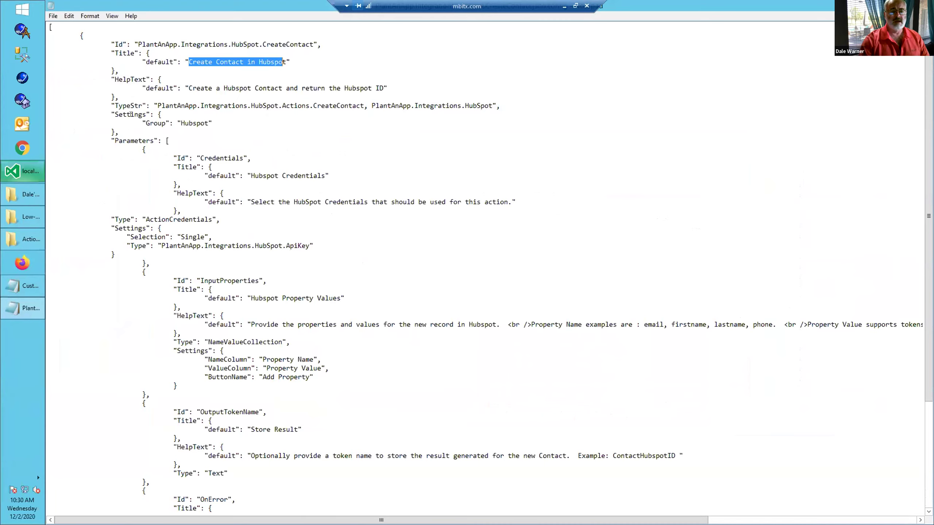
{"action": "left_click_drag", "start_coordinate": [158, 105], "coordinate": [349, 111]}
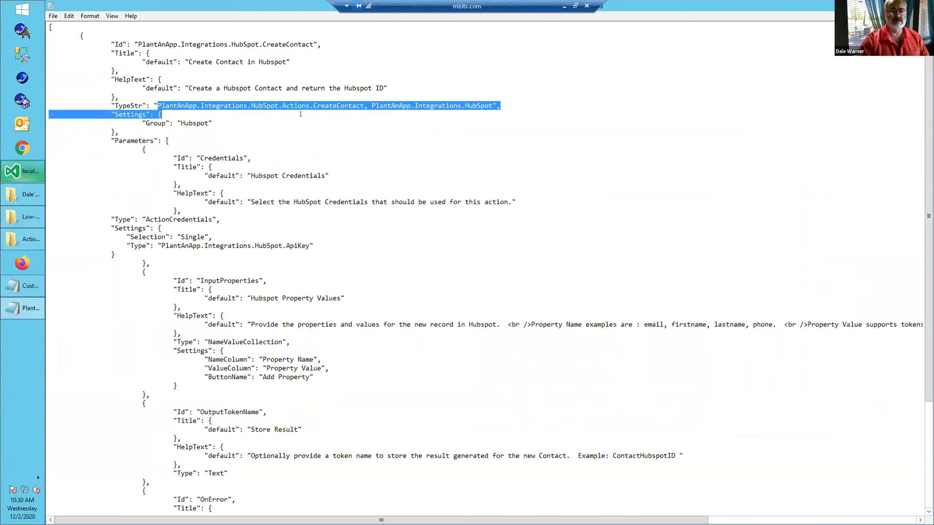
{"action": "left_click", "coordinate": [283, 123]}
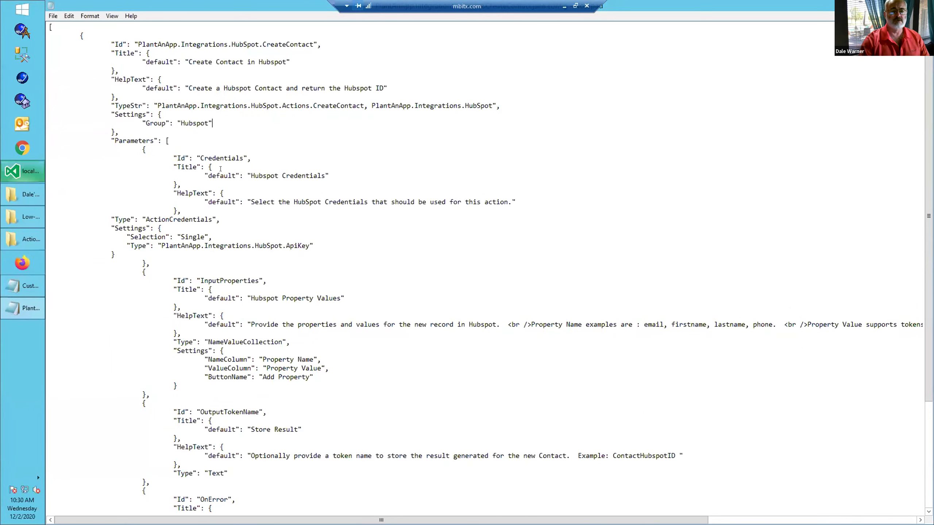
- Examine the Credentials parameter block, including its title, help text, ActionCredentials type and settings
{"action": "scroll", "coordinate": [221, 169], "scroll_direction": "down", "scroll_amount": 1}
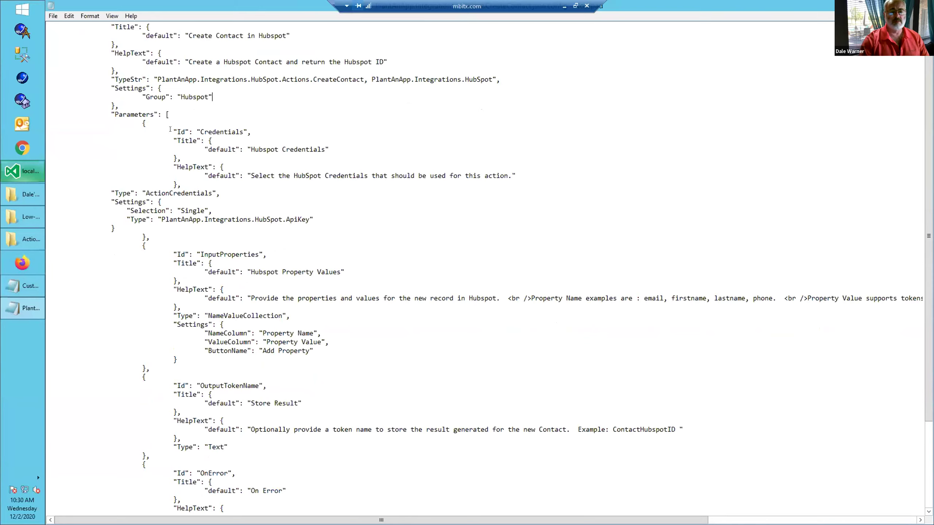
{"action": "left_click_drag", "start_coordinate": [182, 185], "coordinate": [106, 142]}
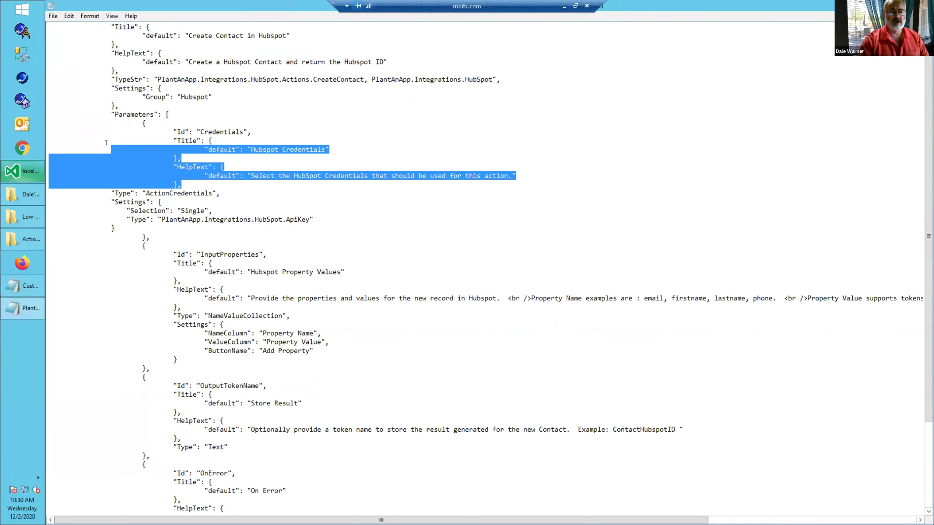
{"action": "left_click_drag", "start_coordinate": [116, 230], "coordinate": [67, 122]}
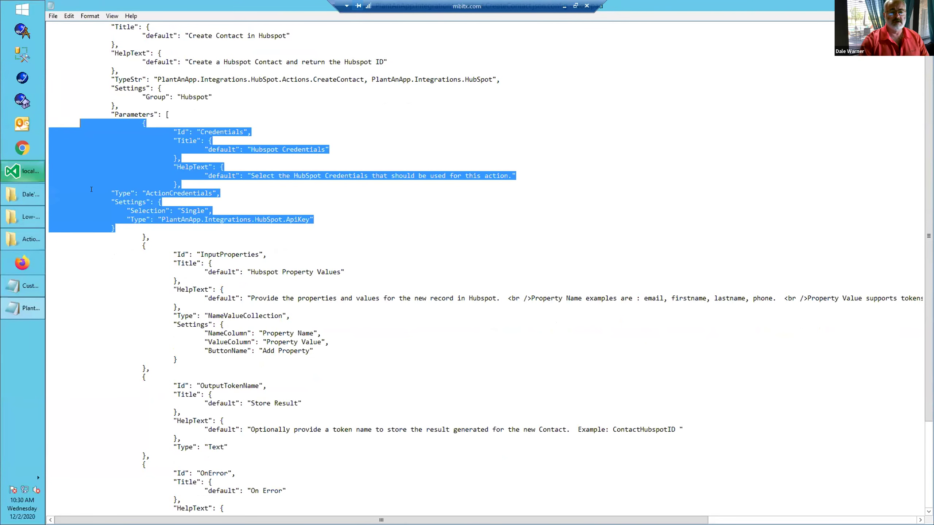
{"action": "scroll", "coordinate": [143, 193], "scroll_direction": "down", "scroll_amount": 1}
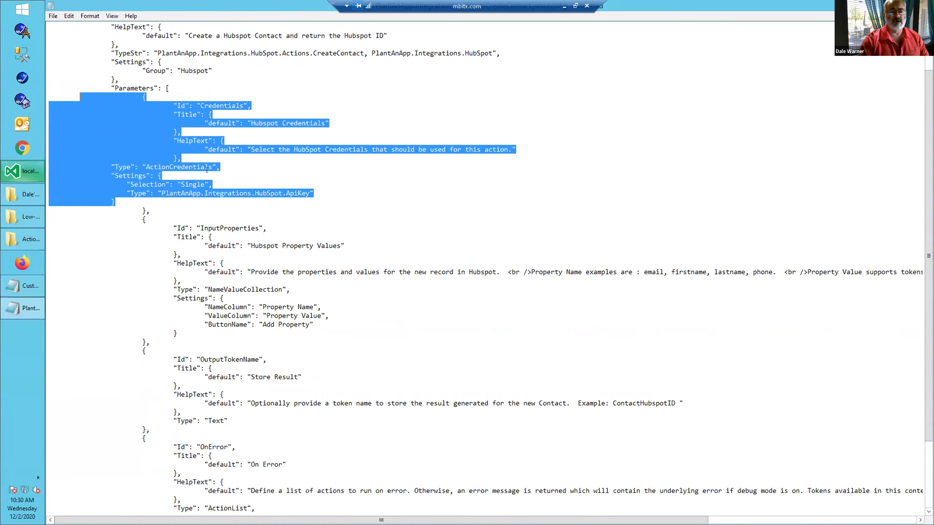
- Examine the InputProperties, OutputTokenName and OnError parameters in the config file, and return to the workflow in Chrome
{"action": "scroll", "coordinate": [175, 230], "scroll_direction": "down", "scroll_amount": 2}
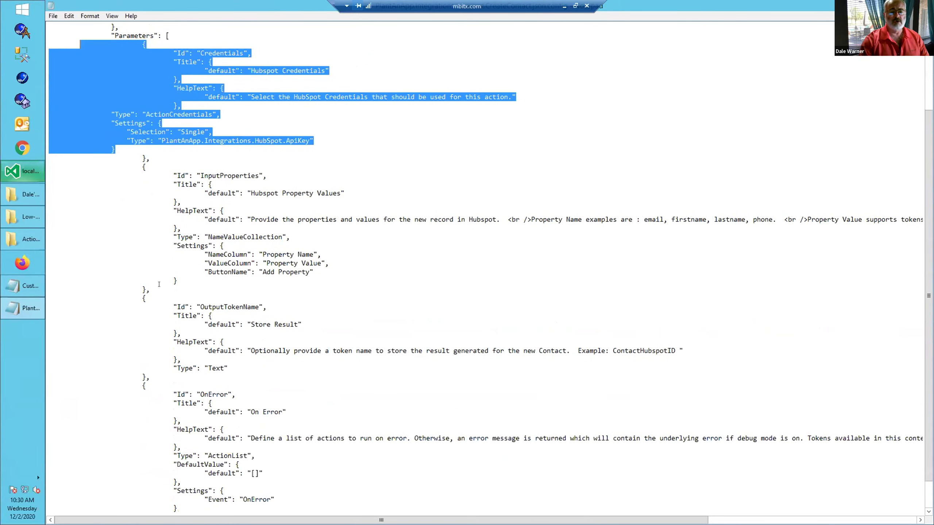
{"action": "left_click_drag", "start_coordinate": [258, 192], "coordinate": [337, 190]}
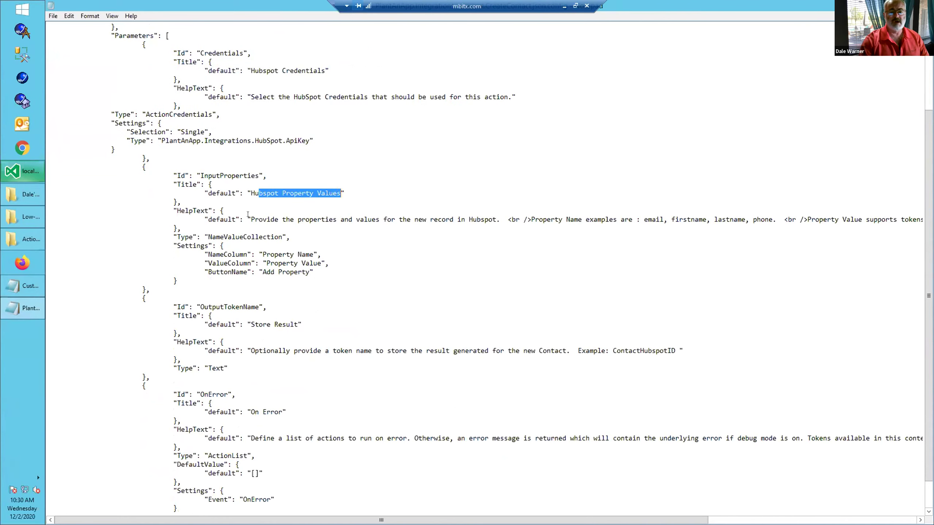
{"action": "left_click_drag", "start_coordinate": [252, 217], "coordinate": [641, 218]}
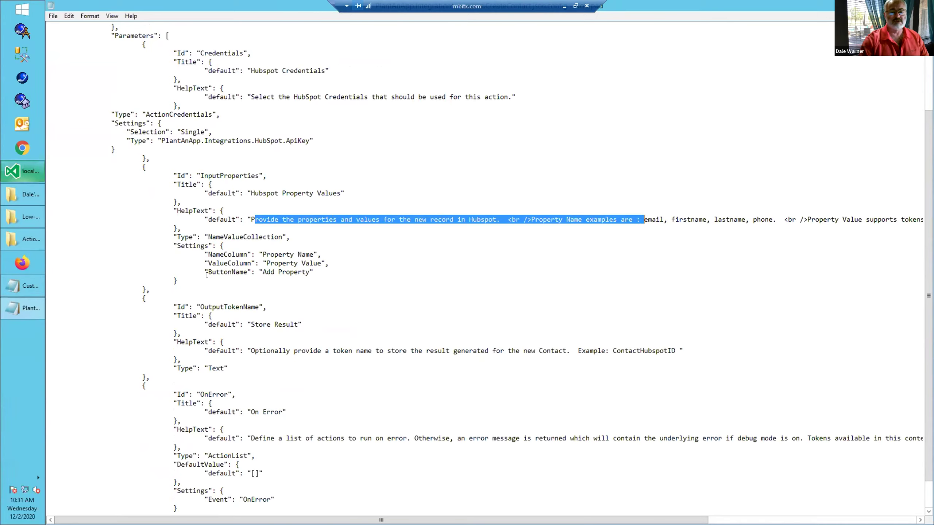
{"action": "left_click_drag", "start_coordinate": [263, 272], "coordinate": [310, 272]}
{"action": "left_click", "coordinate": [248, 290]}
{"action": "scroll", "coordinate": [248, 287], "scroll_direction": "down", "scroll_amount": 2}
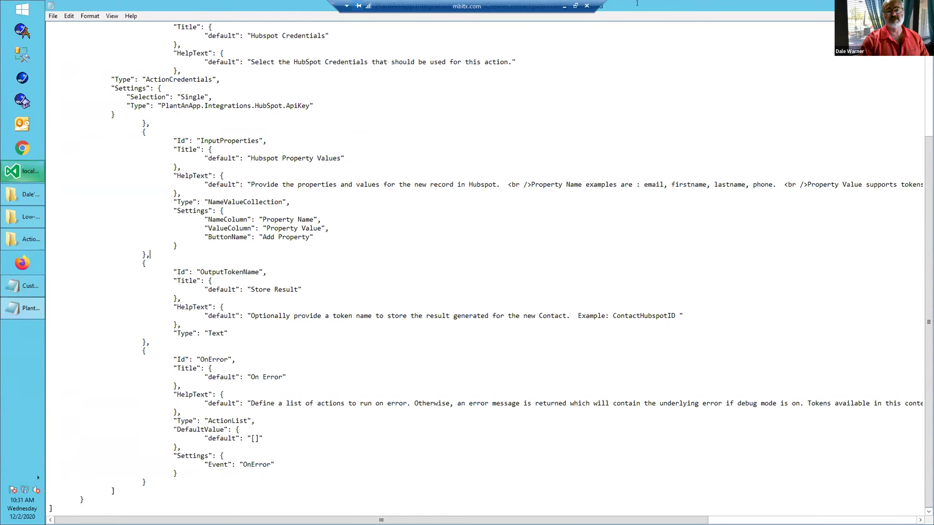
{"action": "left_click", "coordinate": [565, 5]}
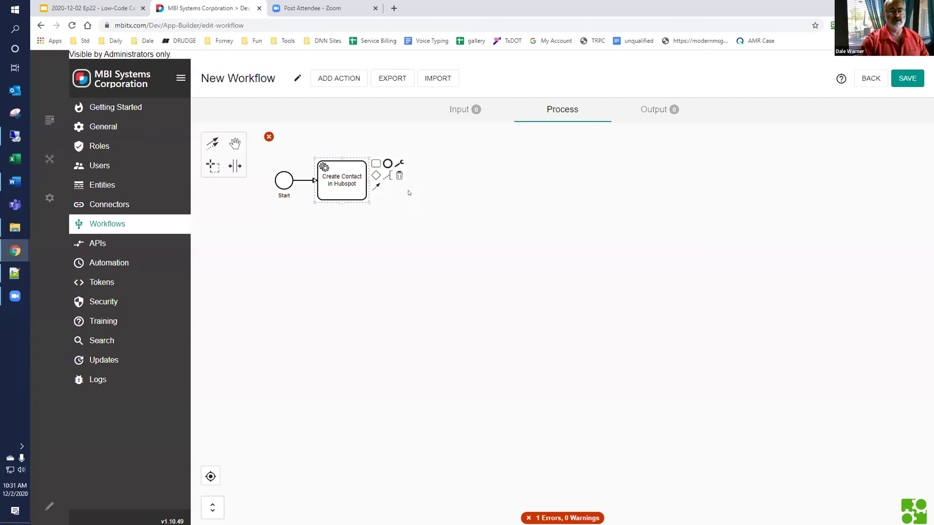